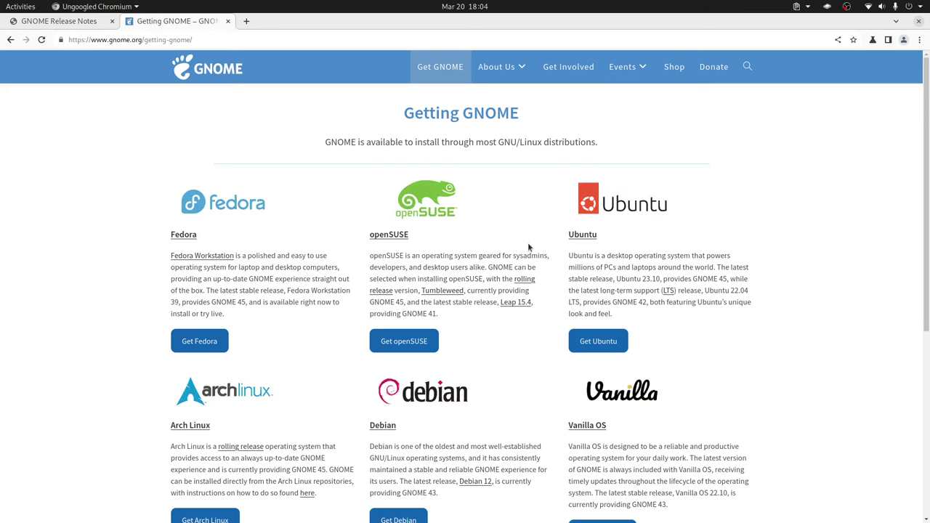
# - Go back to the gnome.org home page, then return to the GNOME 46 Release Notes tab
pyautogui.scroll(-5, 527, 241)
pyautogui.scroll(5, 527, 243)
pyautogui.scroll(-5, 510, 240)
pyautogui.hotkey('alt', 'Left')
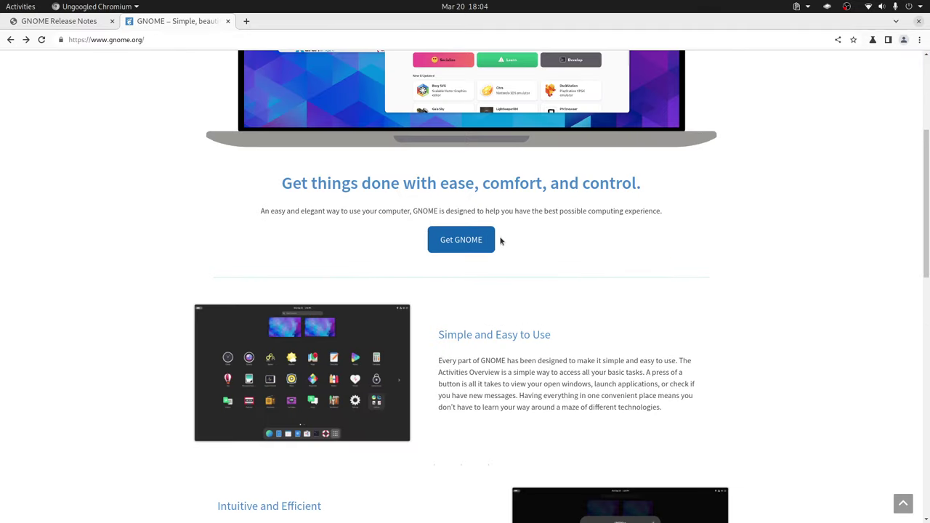
pyautogui.scroll(-10, 436, 234)
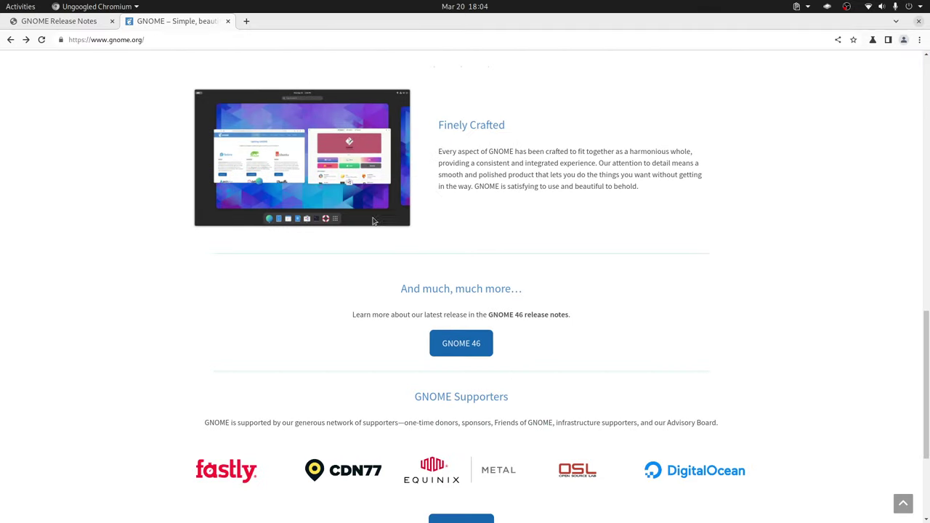
pyautogui.hotkey('ctrl', 'pageup')
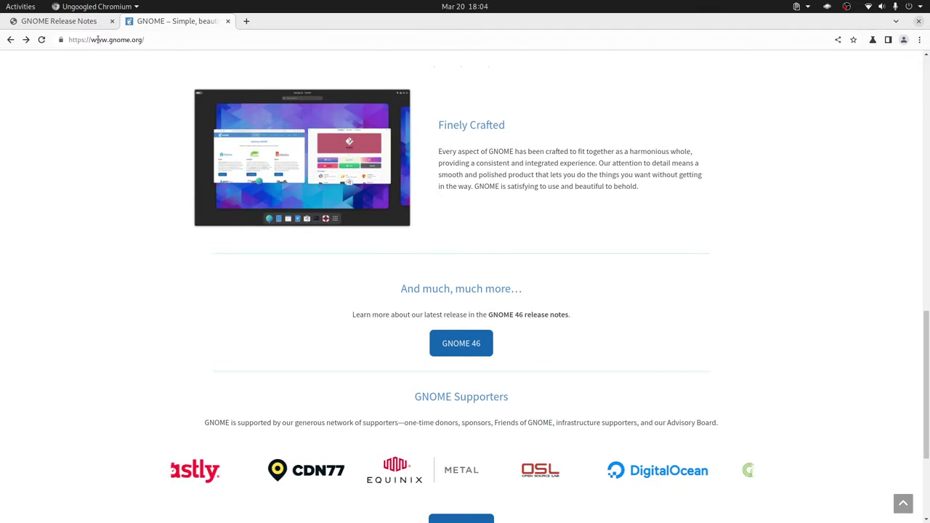
pyautogui.scroll(-20, 412, 165)
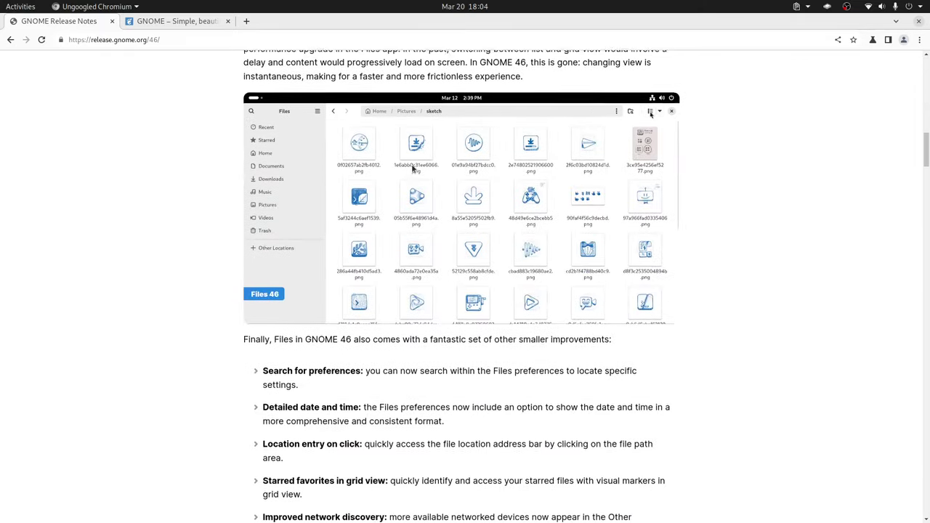
# - From Getting GNOME 46, open the GNOME OS image link in a new tab, then switch to VirtualBox Manager
pyautogui.scroll(-20, 412, 166)
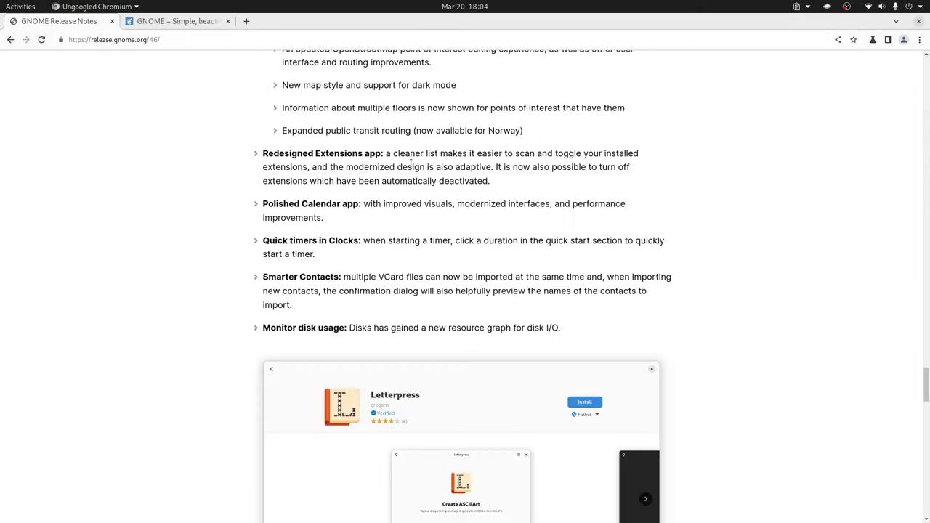
pyautogui.scroll(-10, 412, 167)
pyautogui.scroll(-2, 412, 167)
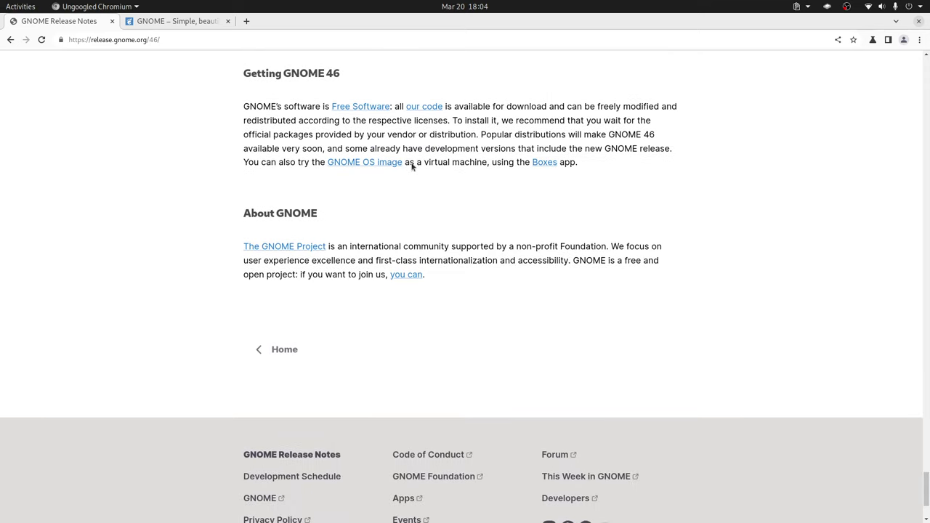
pyautogui.scroll(4, 412, 166)
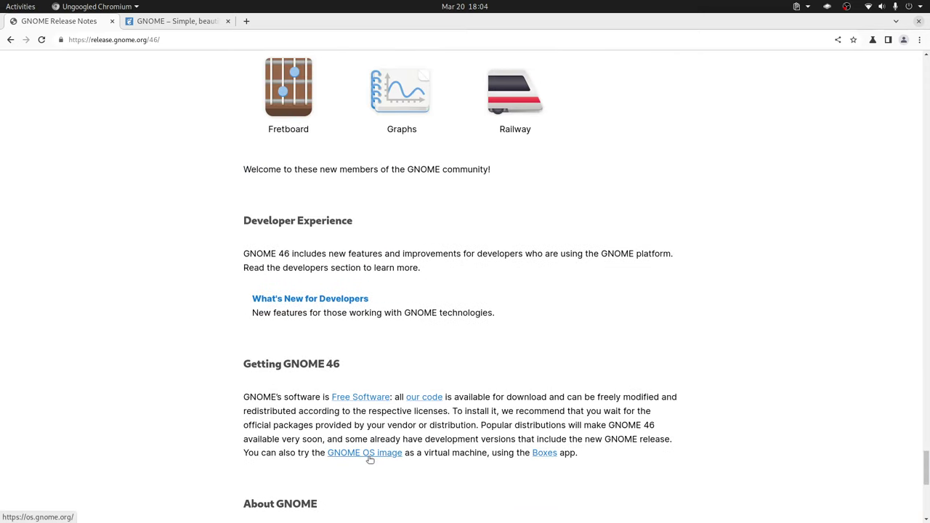
pyautogui.middleClick(370, 455)
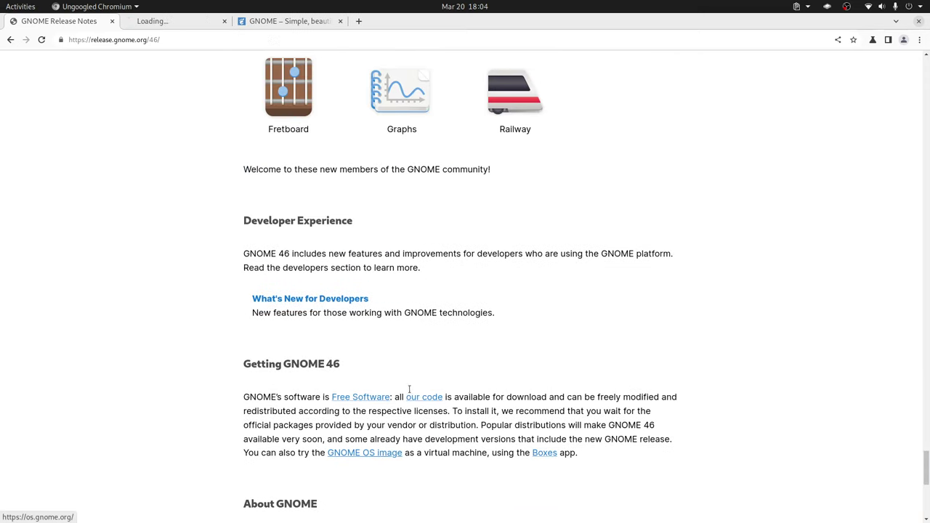
pyautogui.click(193, 21)
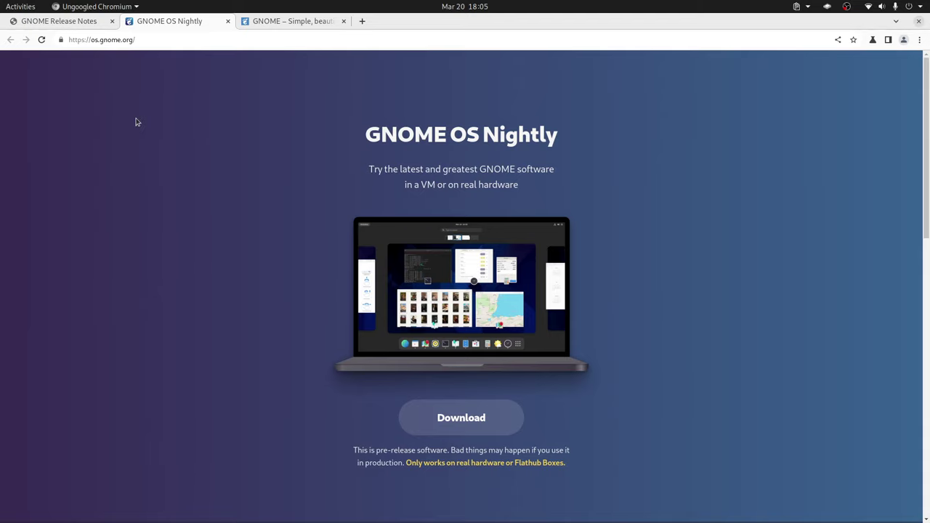
pyautogui.hotkey('alt', 'Tab')
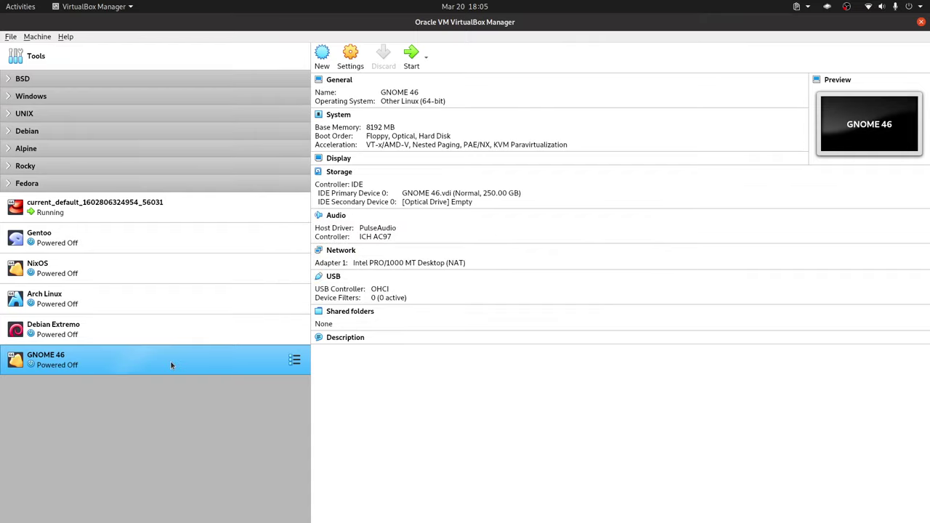
# - Open Settings for the GNOME 46 machine from its context menu and show the System page
pyautogui.rightClick(171, 363)
pyautogui.click(239, 139)
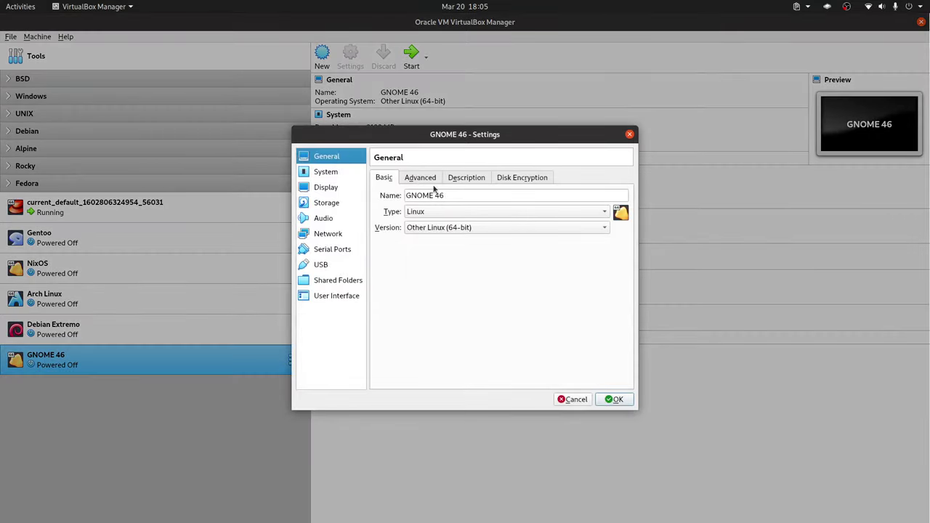
pyautogui.click(327, 175)
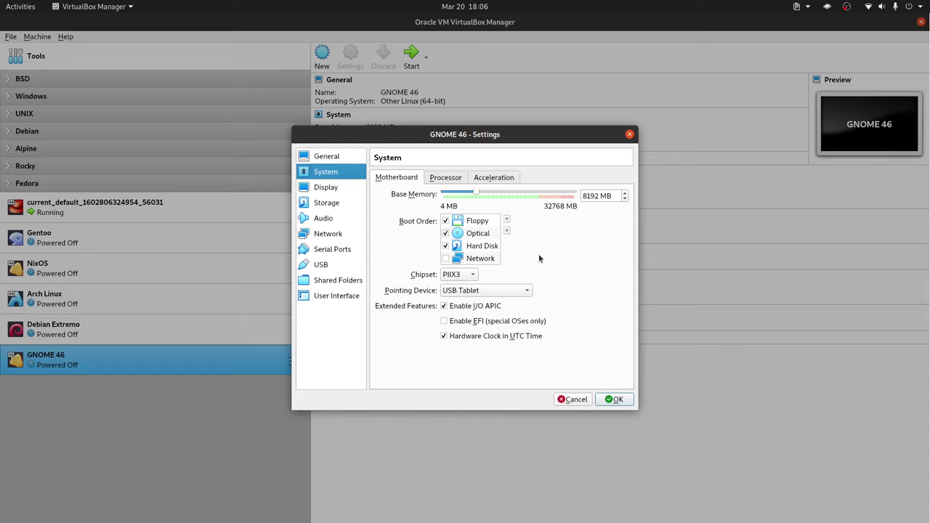
# - Set the GNOME 46 machine's processor count to 4
pyautogui.click(445, 178)
pyautogui.click(624, 193)
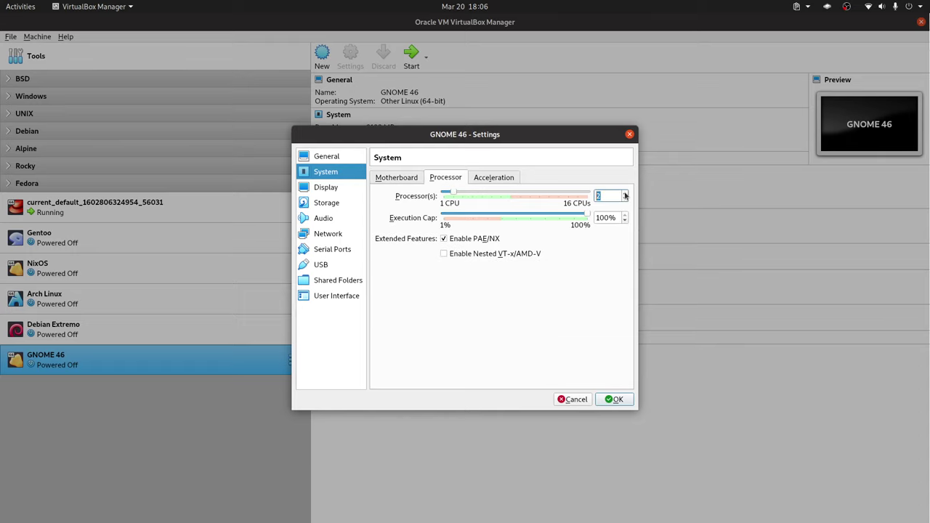
pyautogui.click(625, 193)
pyautogui.click(625, 193)
pyautogui.click(396, 178)
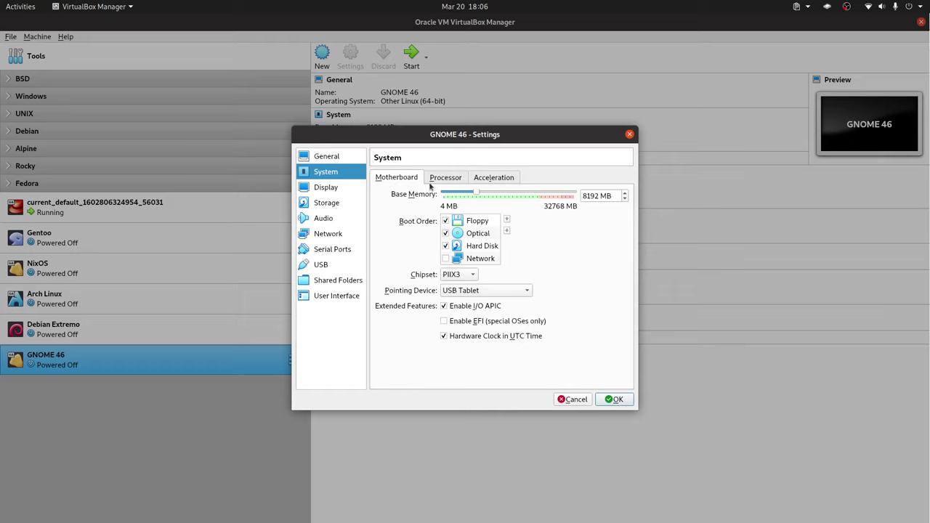
pyautogui.click(442, 177)
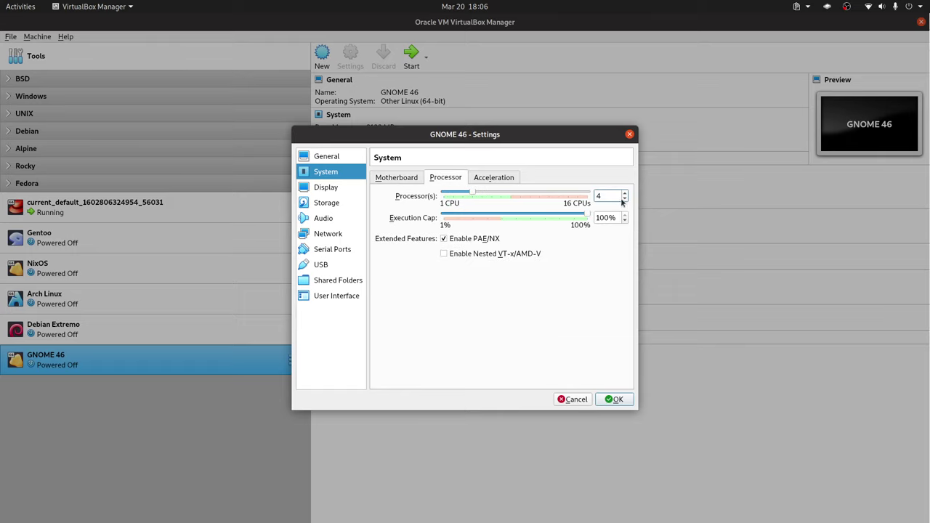
# - Remove Floppy from the boot order, enable EFI, and save the settings
pyautogui.click(397, 179)
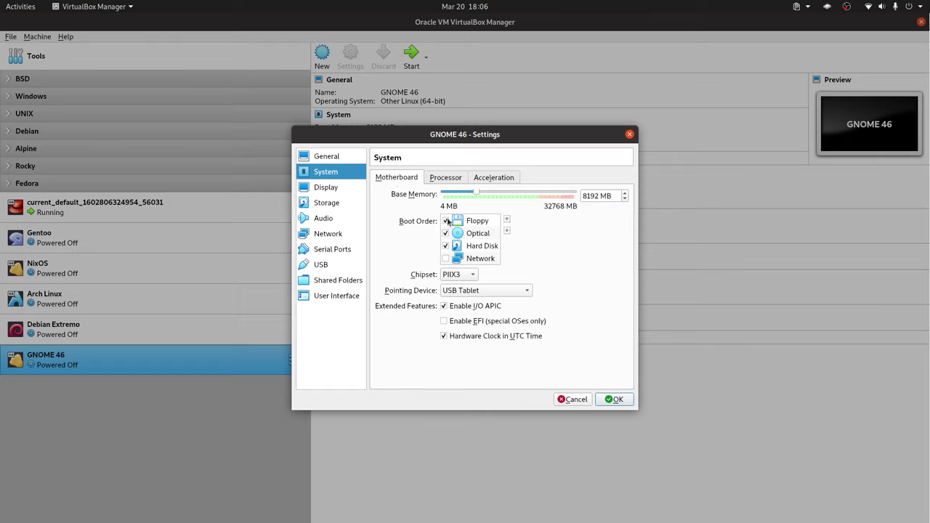
pyautogui.click(446, 221)
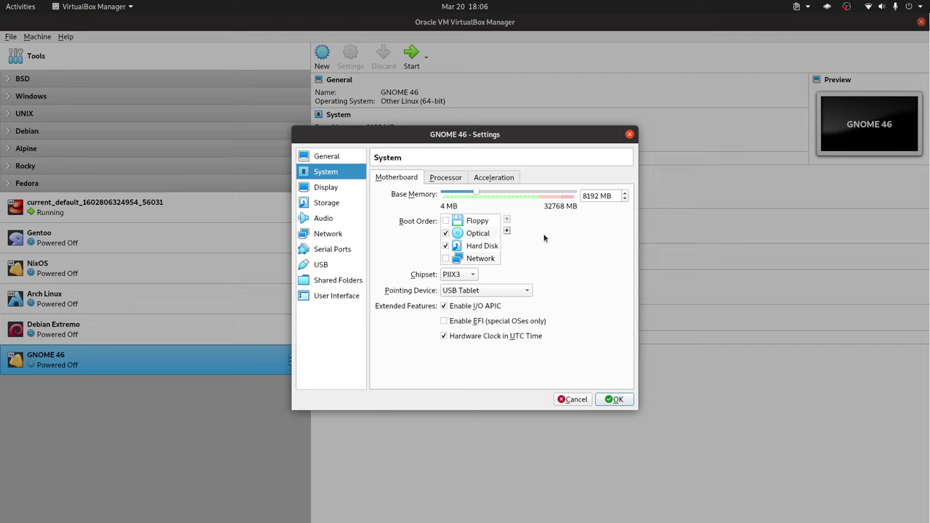
pyautogui.click(471, 322)
pyautogui.click(611, 400)
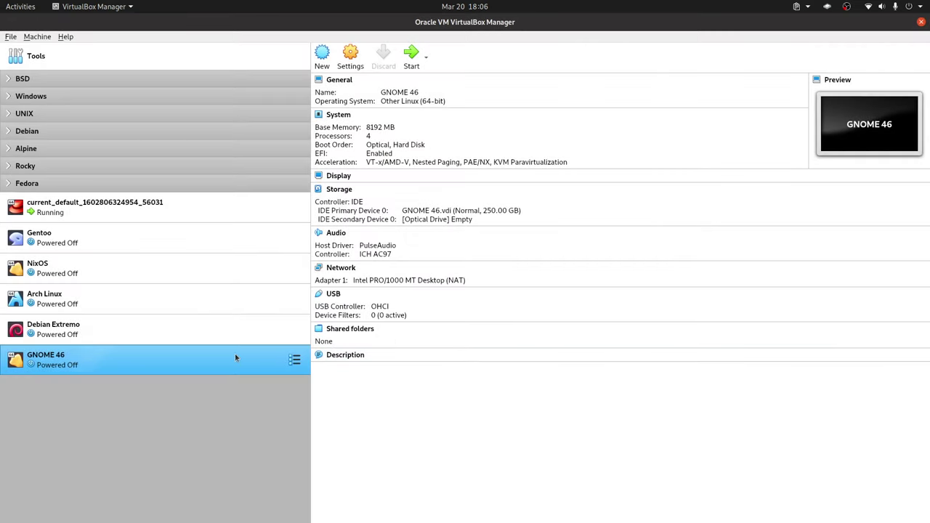
# - Start GNOME 46 with gnome_os_installer_654087.iso as start-up disk, then switch to Chromium
pyautogui.doubleClick(234, 355)
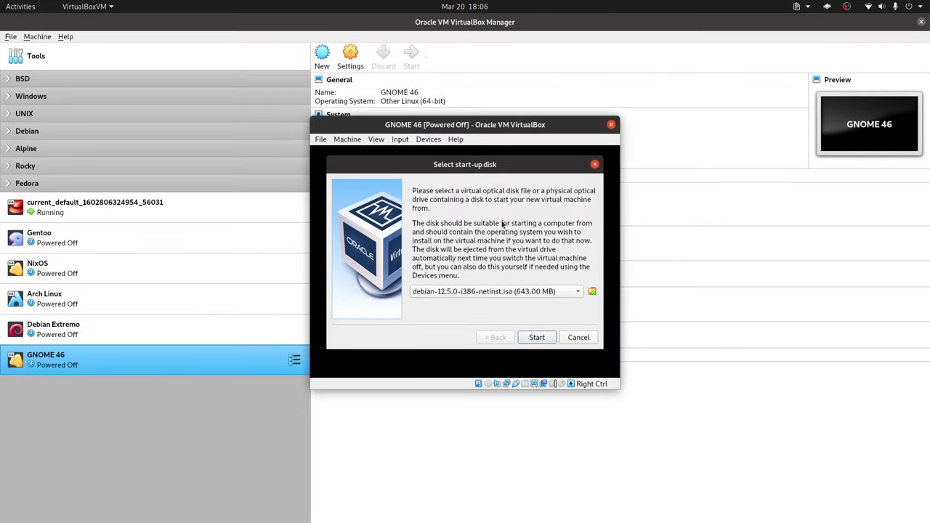
pyautogui.click(560, 293)
pyautogui.click(522, 319)
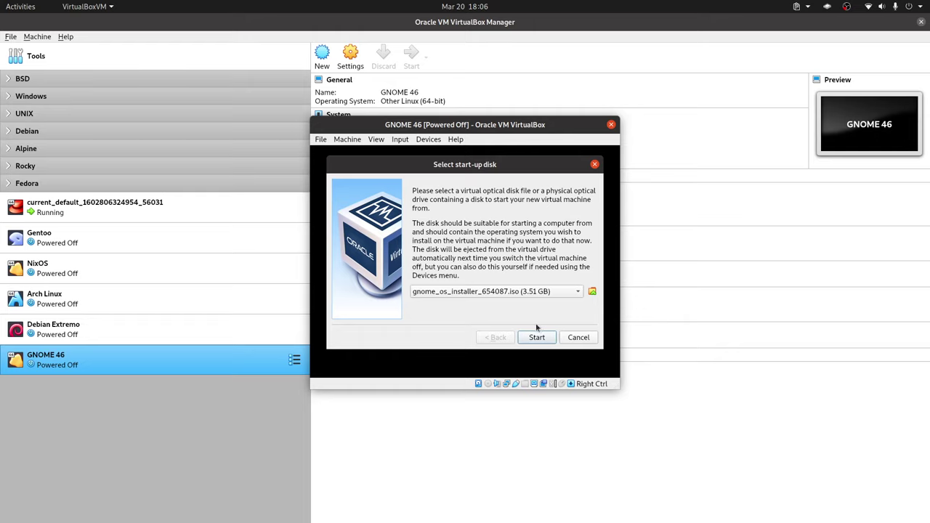
pyautogui.hotkey('alt', 'Tab')
pyautogui.hotkey('alt', 'Tab')
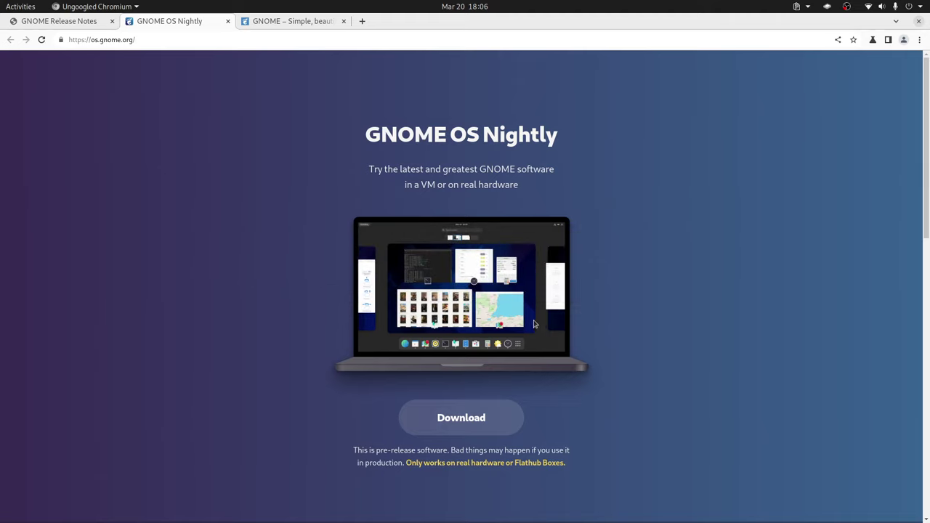
pyautogui.click(475, 425)
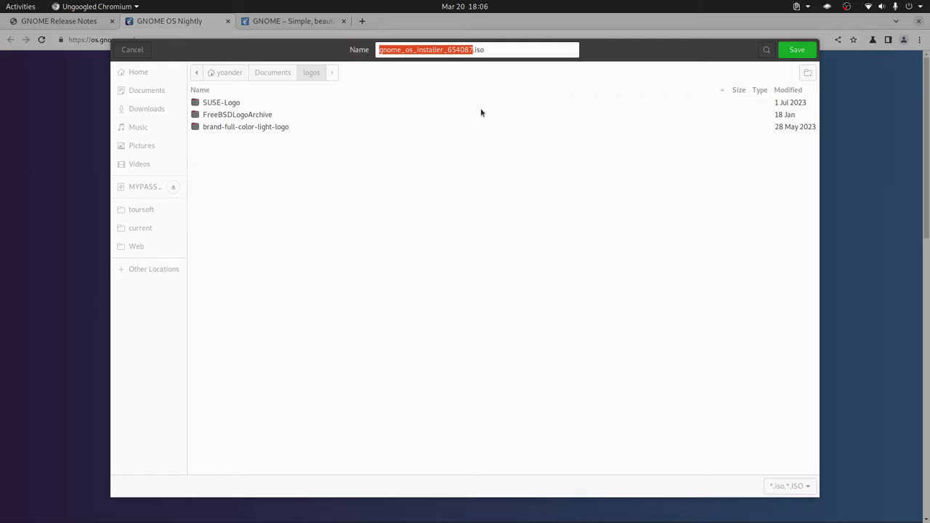
pyautogui.click(132, 50)
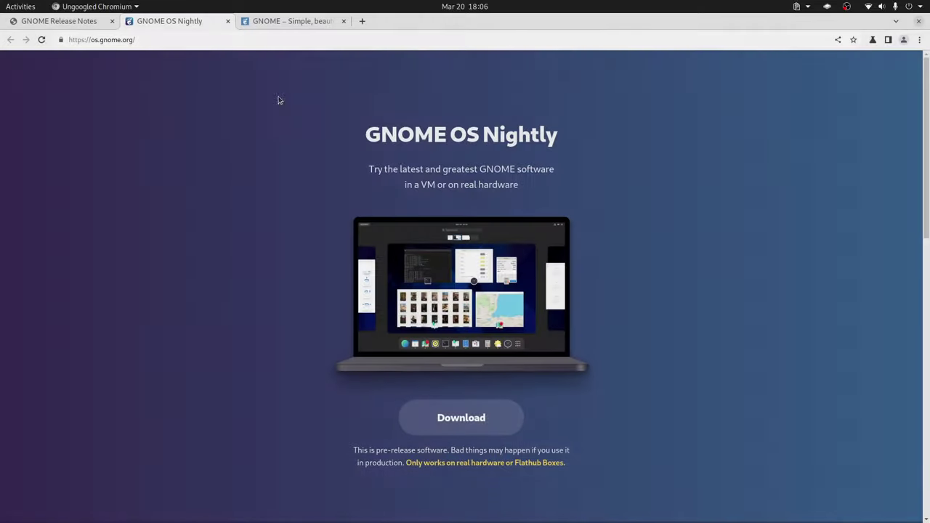
pyautogui.hotkey('alt', 'Tab')
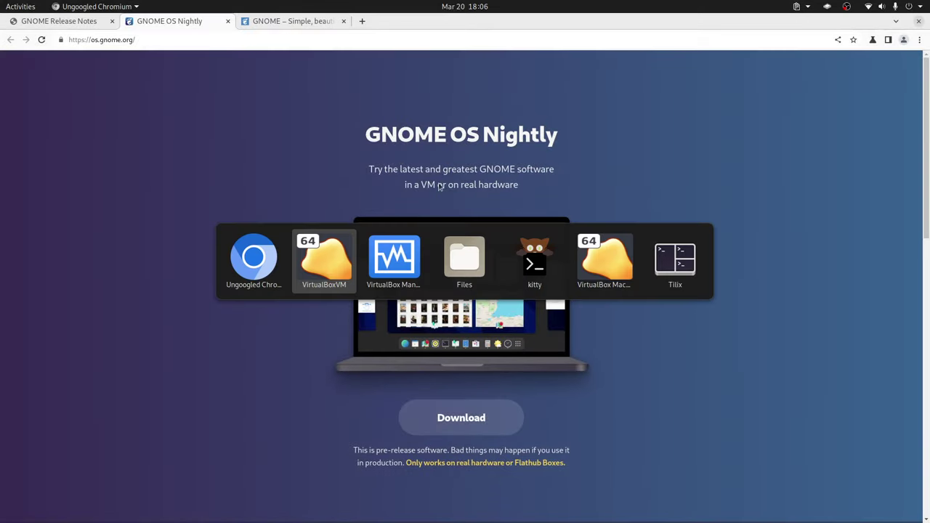
# - Boot GNOME 46 from the chosen GNOME OS installer image in the start-up disk dialog
pyautogui.click(345, 265)
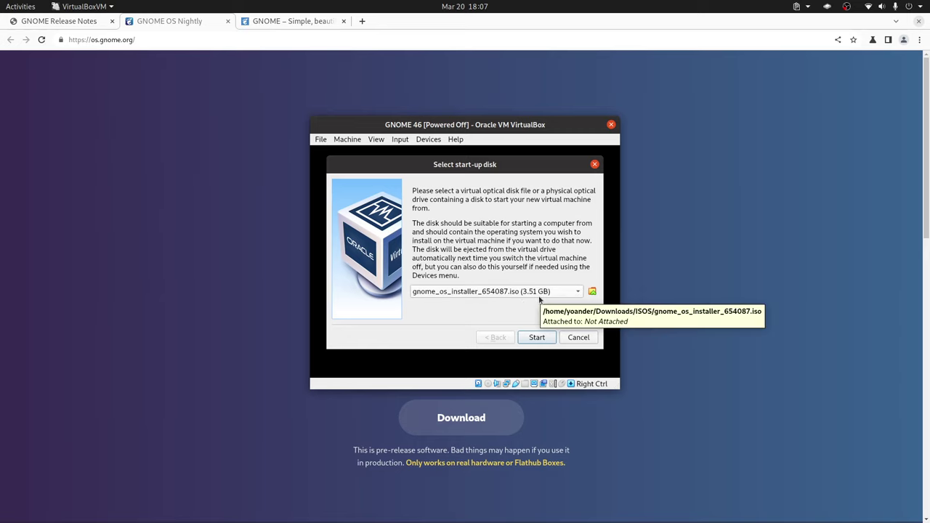
pyautogui.click(538, 338)
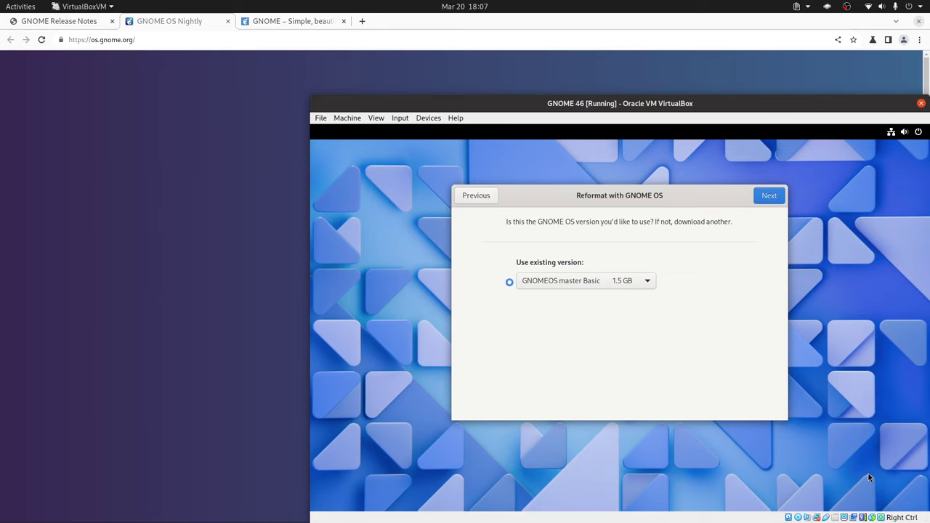
# - Continue with the current GNOME OS version, agree to erasing all files, and begin reformatting
pyautogui.click(770, 196)
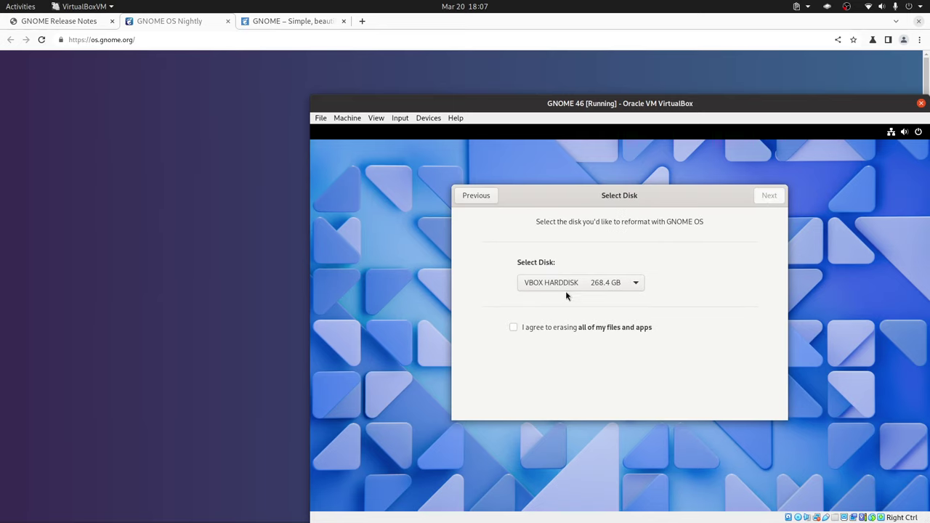
pyautogui.click(543, 327)
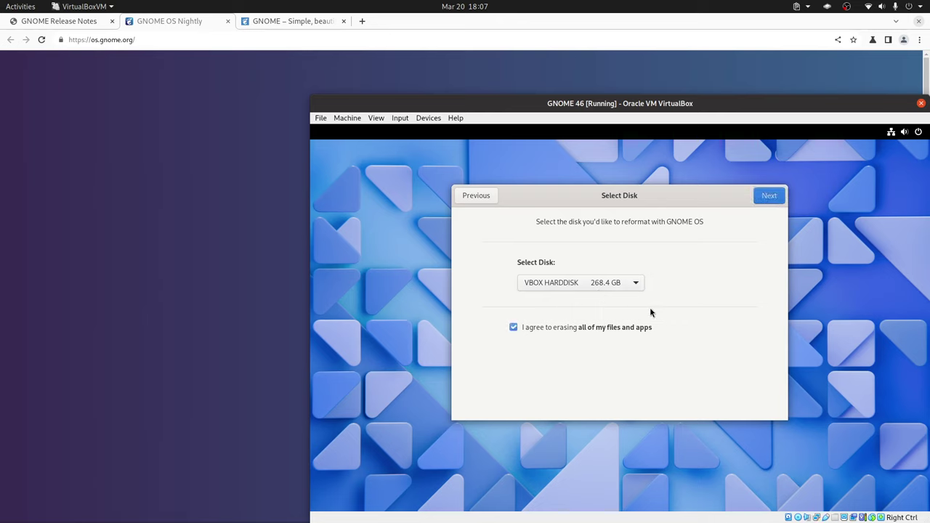
pyautogui.click(586, 329)
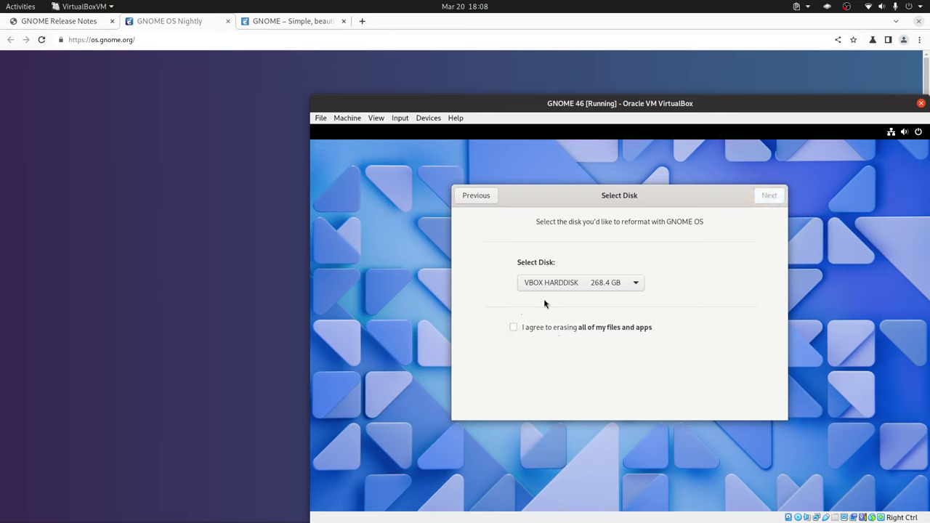
pyautogui.click(574, 327)
pyautogui.click(769, 196)
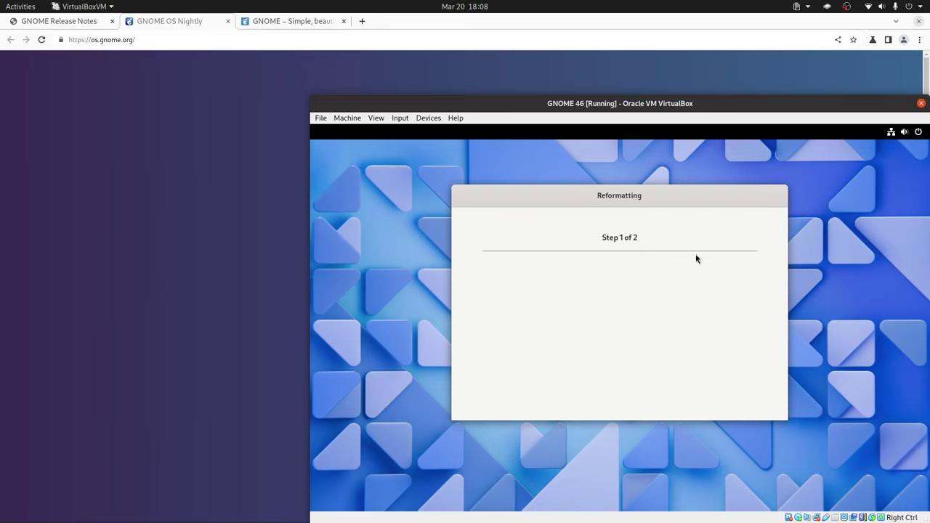
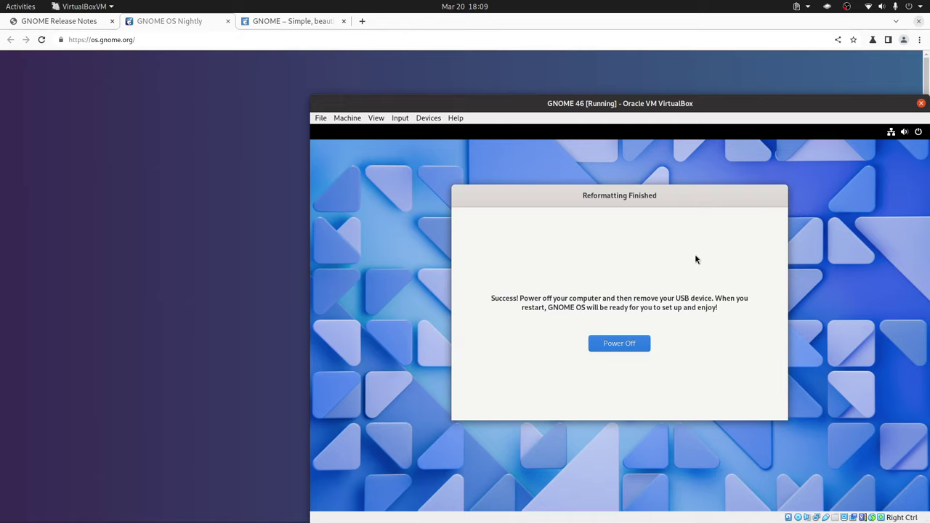
# - Power off the GNOME 46 VM once the installer reports reformatting finished
pyautogui.click(619, 343)
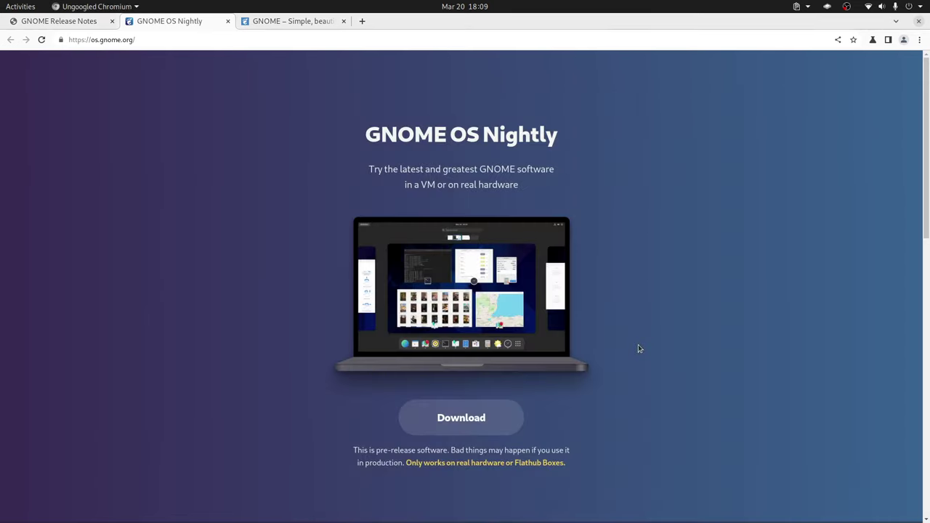
# - Open the GNOME 46 machine's Settings from VirtualBox Manager at the System page
pyautogui.hotkey('alt', 'Tab')
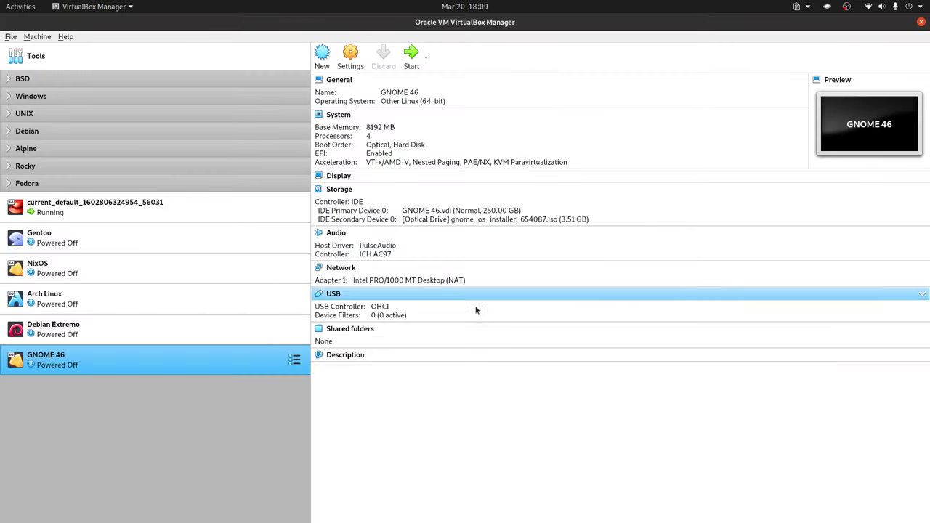
pyautogui.rightClick(233, 363)
pyautogui.click(316, 142)
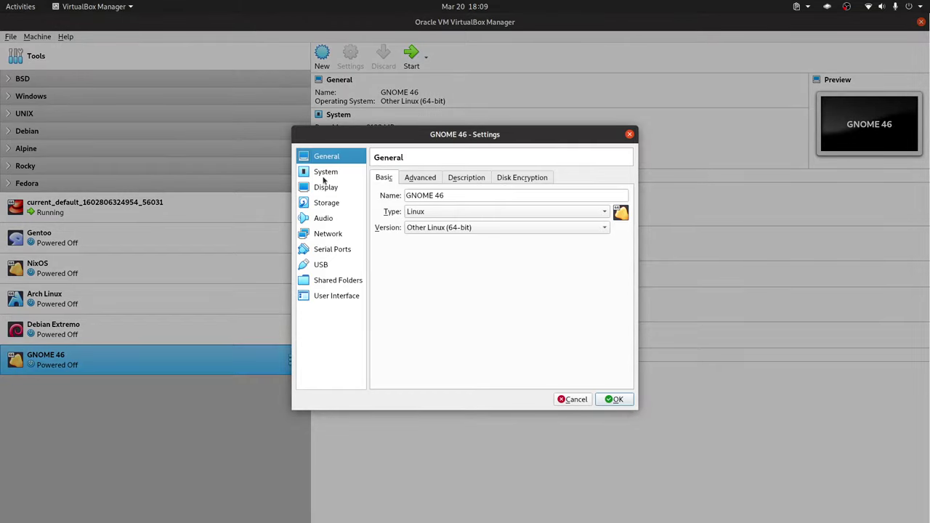
pyautogui.click(324, 174)
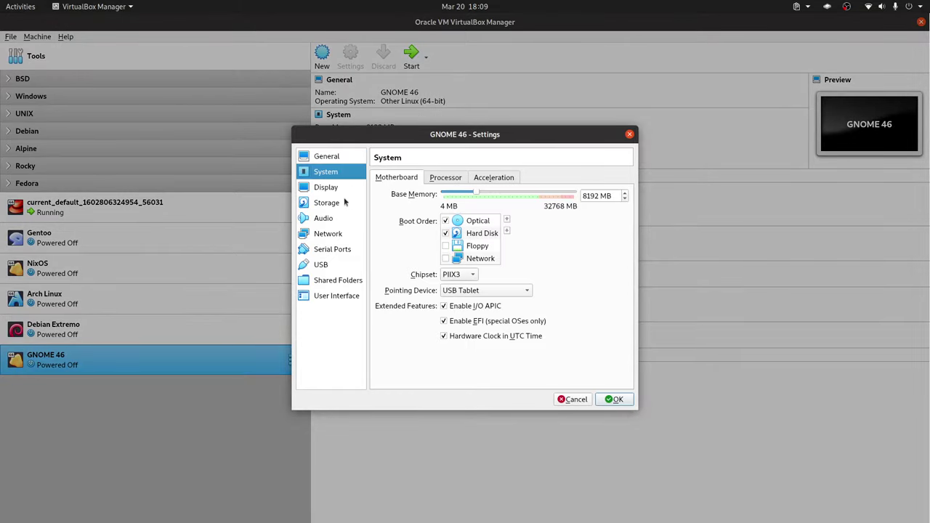
# - Remove the installer optical drive from the machine's Storage settings
pyautogui.click(332, 191)
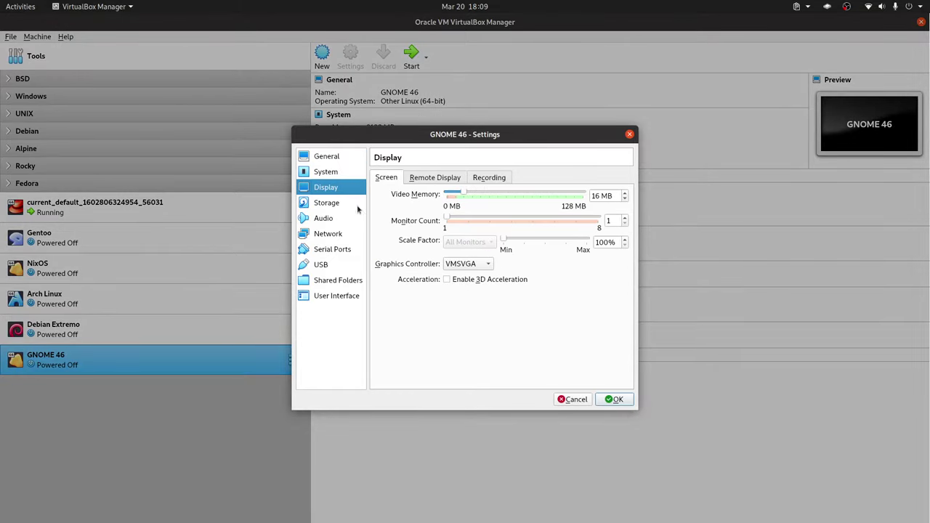
pyautogui.click(355, 206)
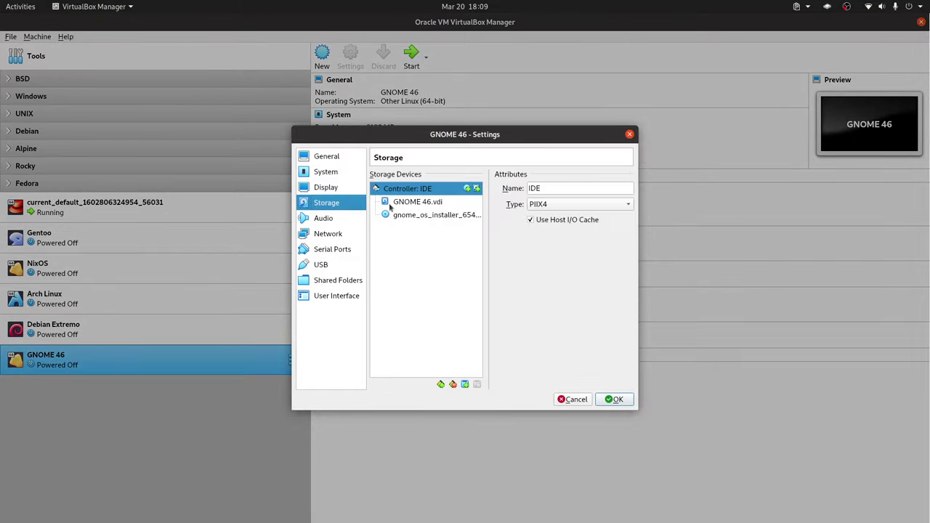
pyautogui.click(432, 214)
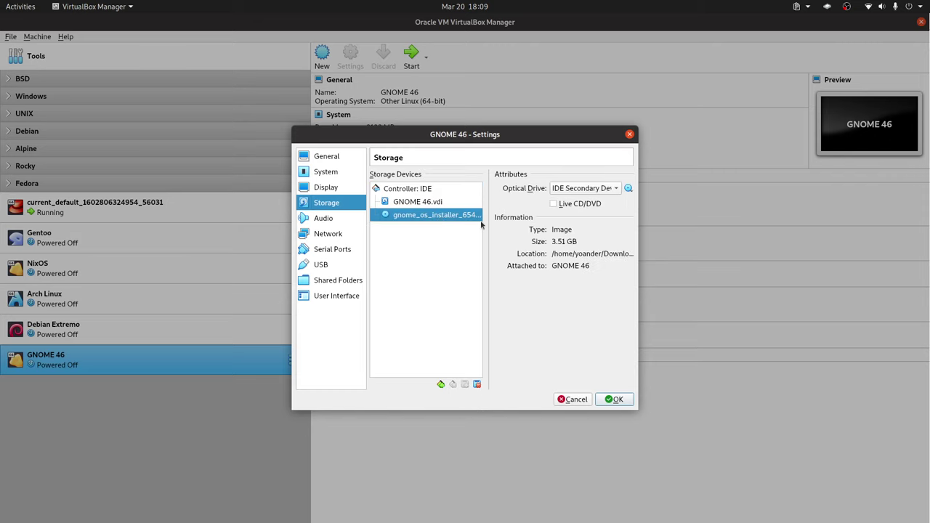
pyautogui.click(476, 385)
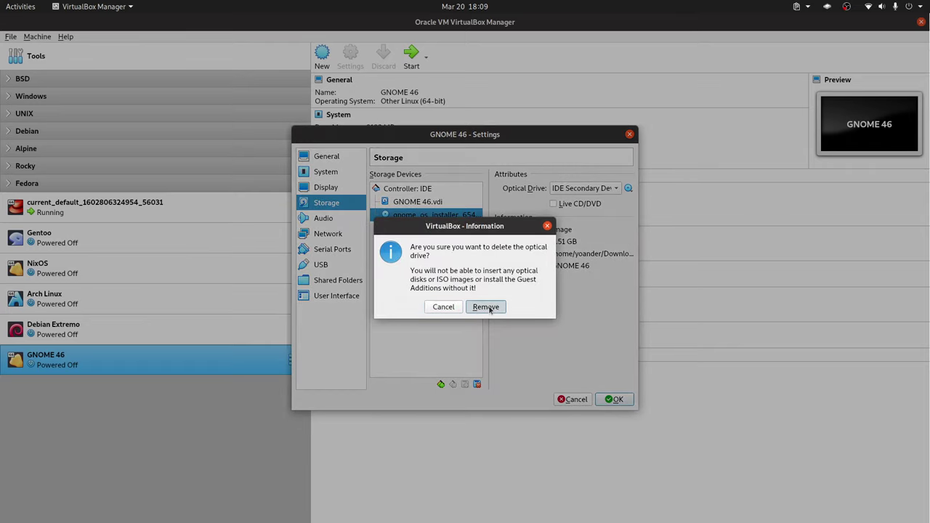
pyautogui.click(487, 306)
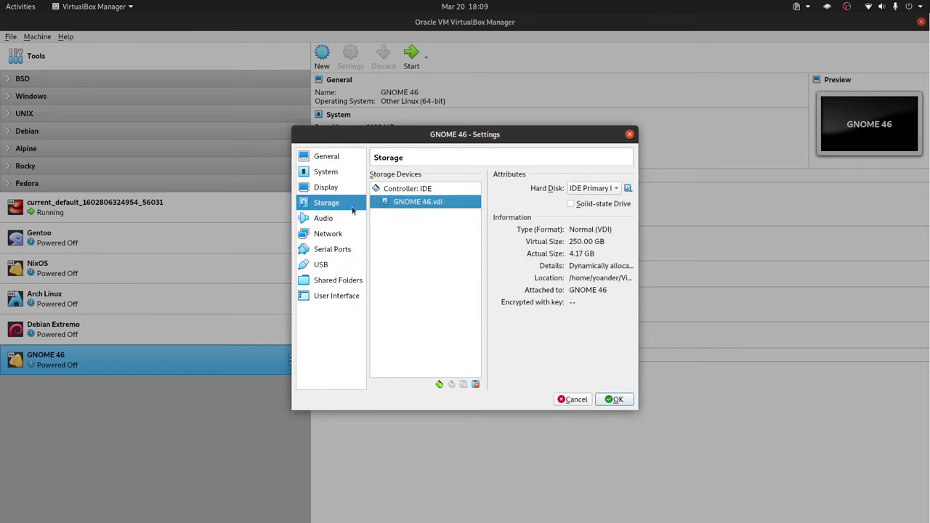
pyautogui.click(343, 189)
pyautogui.click(343, 203)
# - Set video memory to 128 MB, drop Optical from the boot order, and save
pyautogui.click(336, 190)
pyautogui.moveTo(465, 196); pyautogui.dragTo(581, 195)
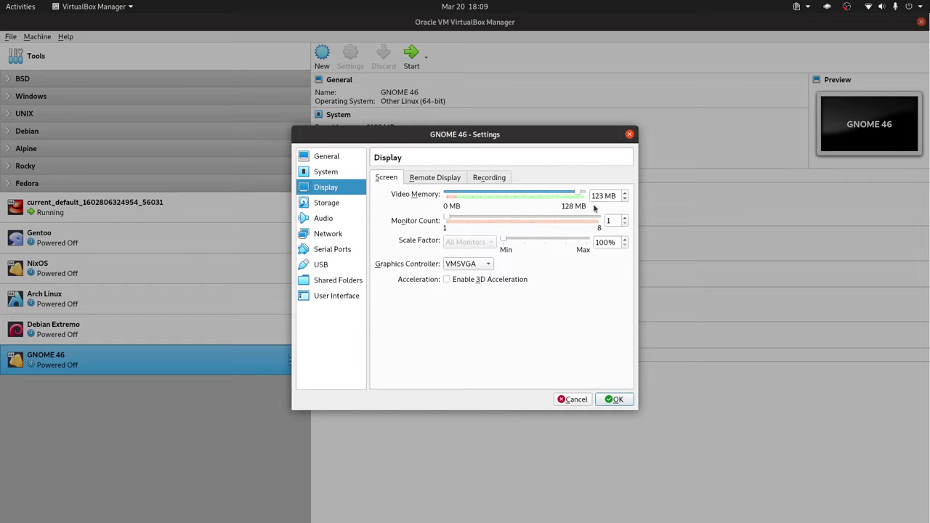
pyautogui.click(323, 205)
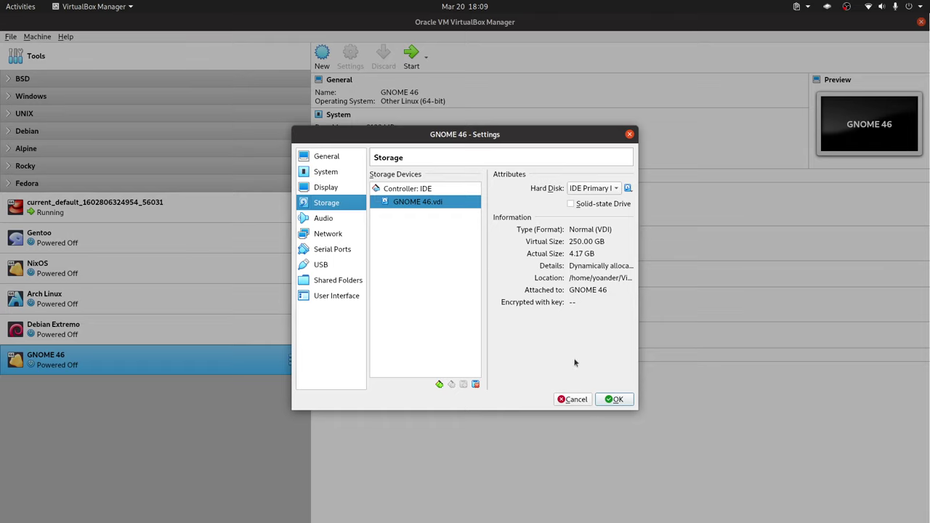
pyautogui.click(334, 175)
pyautogui.click(445, 220)
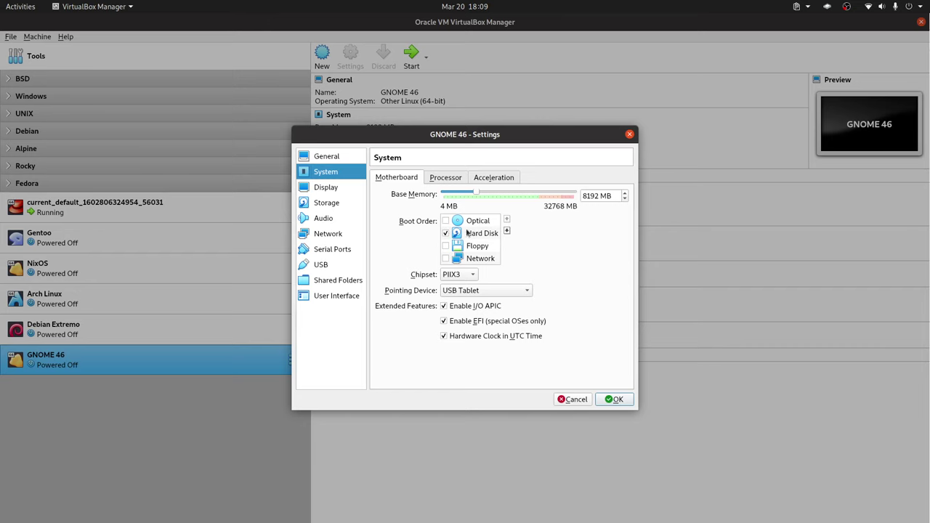
pyautogui.click(628, 400)
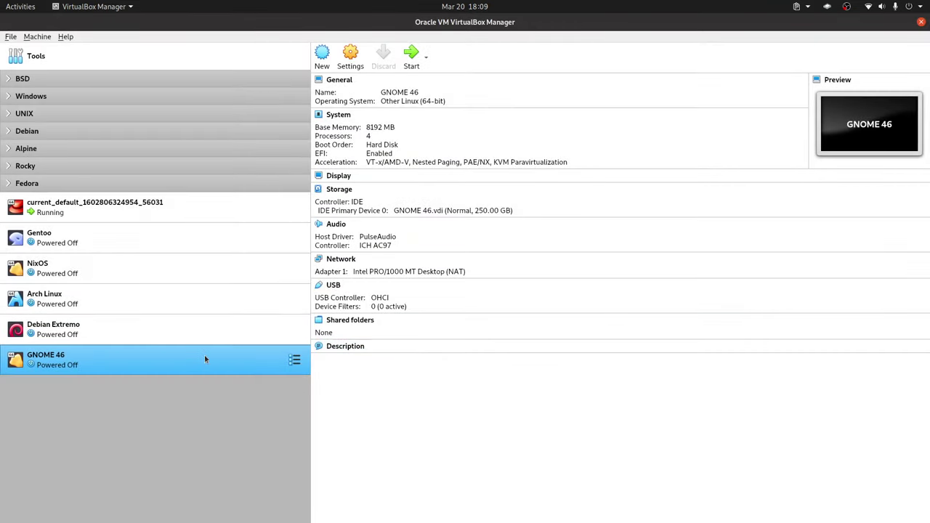
# - Boot the GNOME 46 VM into initial setup and keep English on the Welcome page
pyautogui.press('Return')
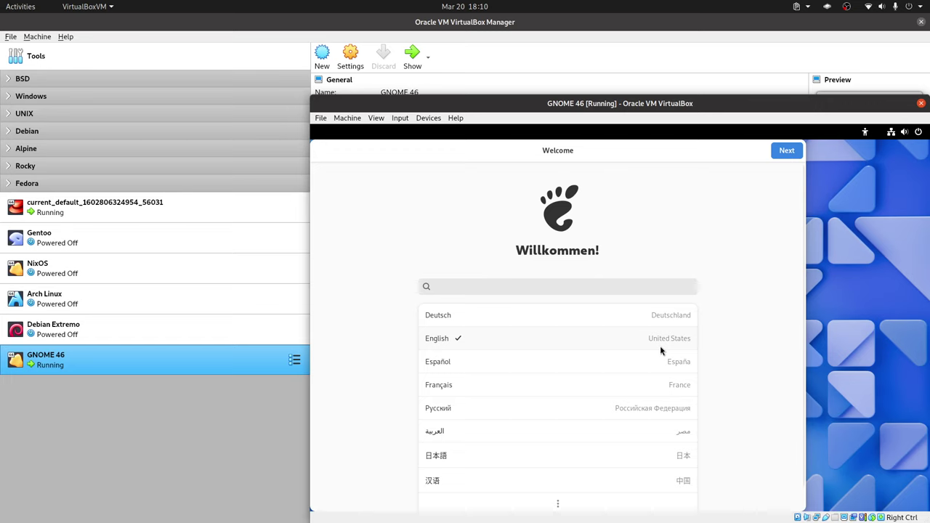
pyautogui.click(779, 154)
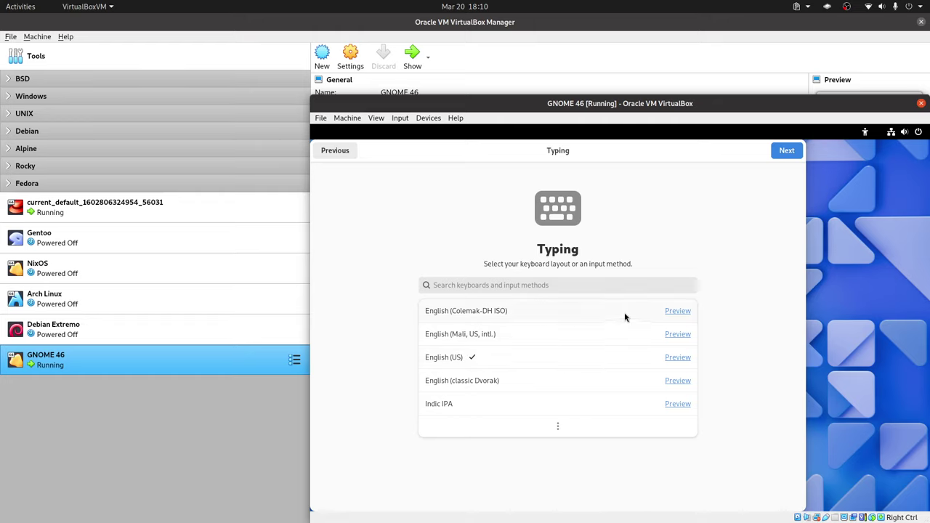
# - Keep English (US) typing, disable Location Services, and set the time zone to Guayaquil, Ecuador
pyautogui.click(776, 157)
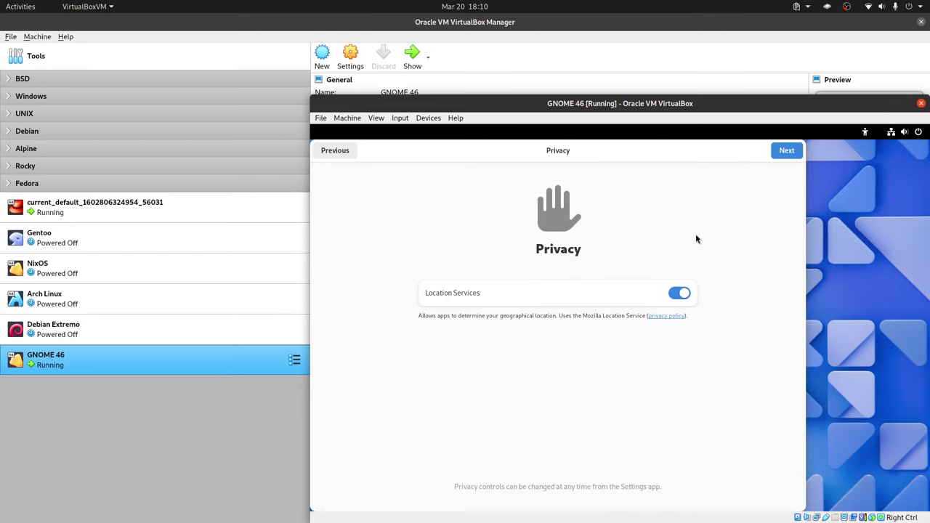
pyautogui.click(674, 294)
pyautogui.click(782, 152)
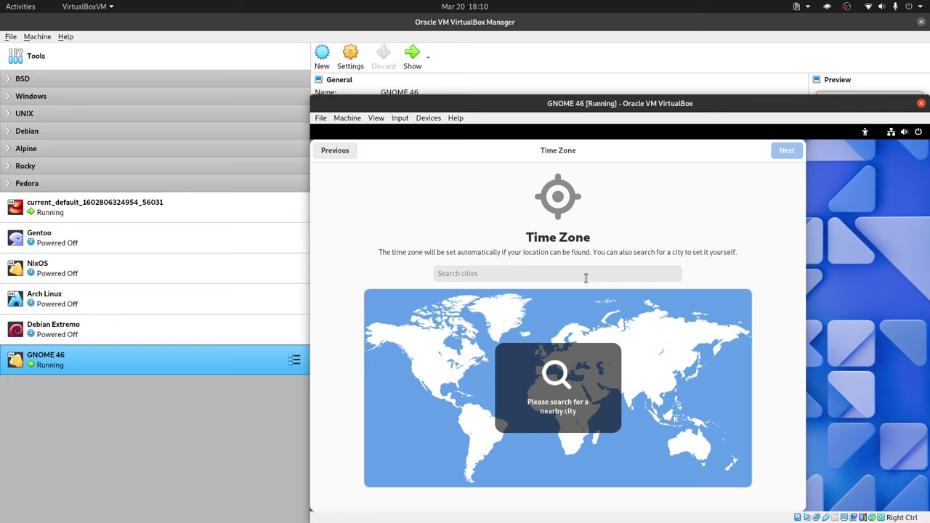
pyautogui.click(463, 412)
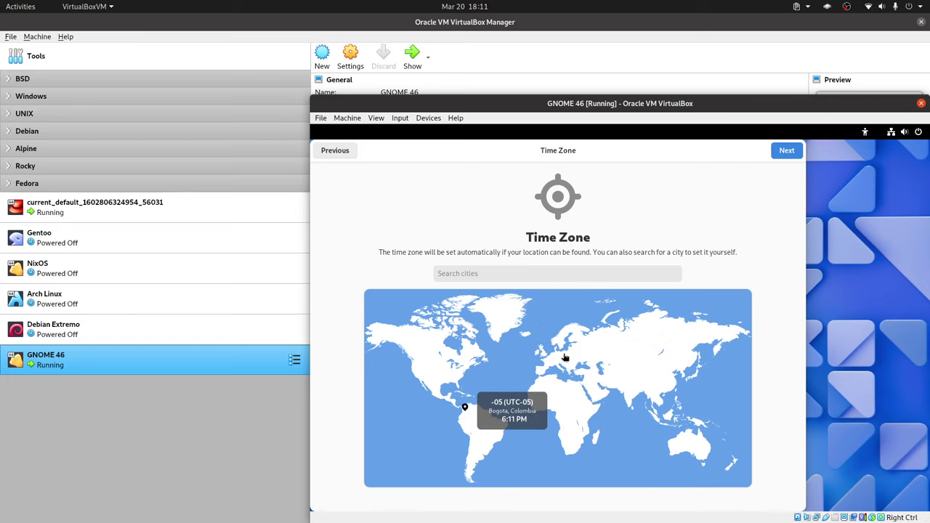
pyautogui.click(460, 415)
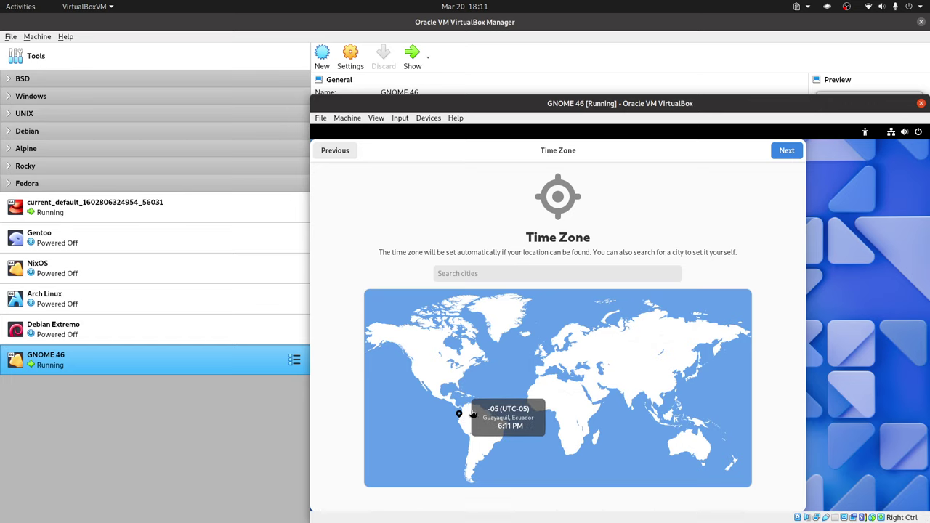
pyautogui.click(786, 153)
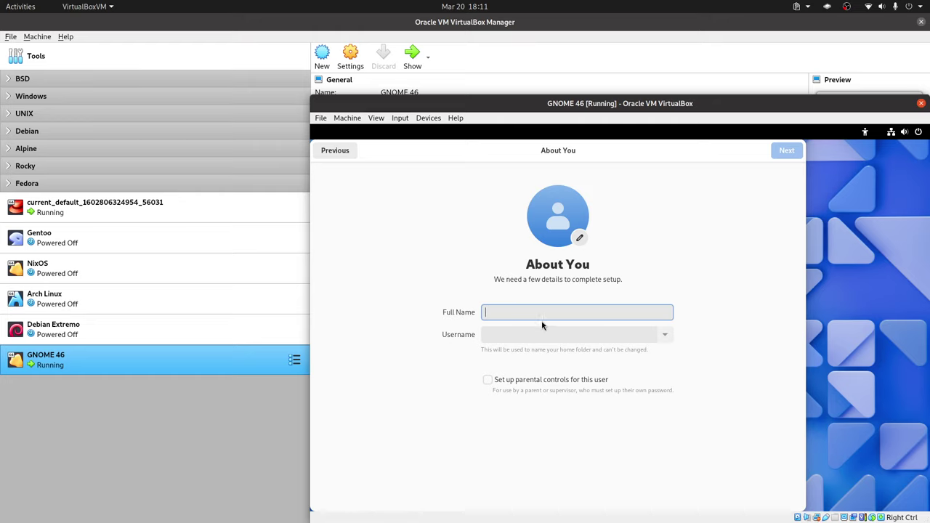
# - Enter the user account's full name and continue
pyautogui.write('Libreb')
pyautogui.press('BackSpace')
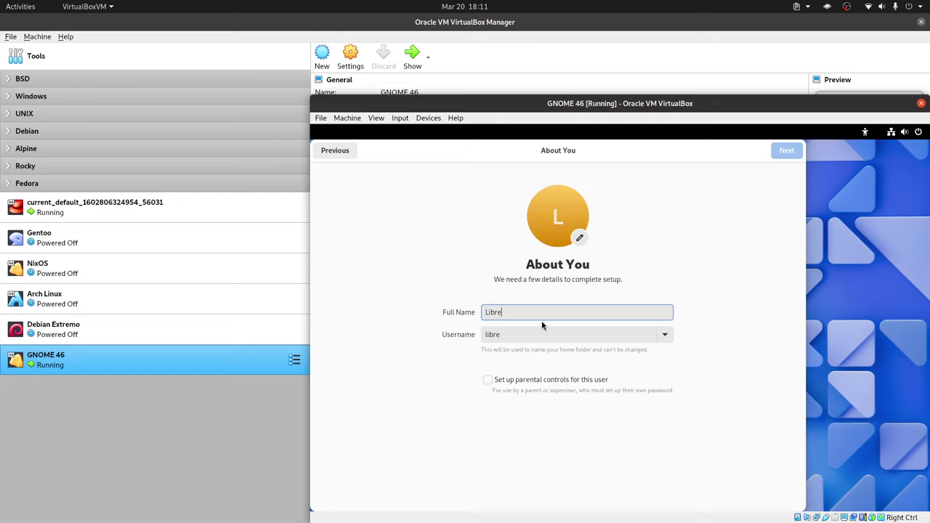
pyautogui.write('Byte')
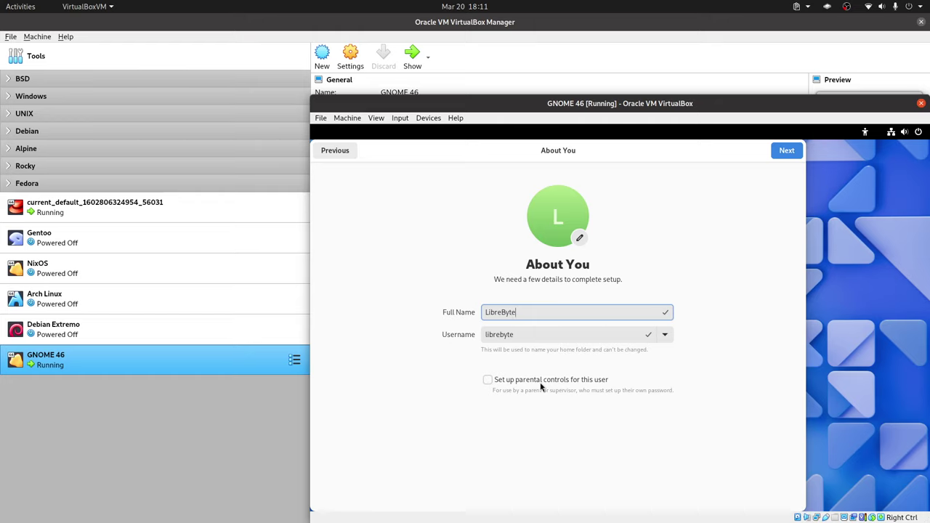
pyautogui.click(768, 155)
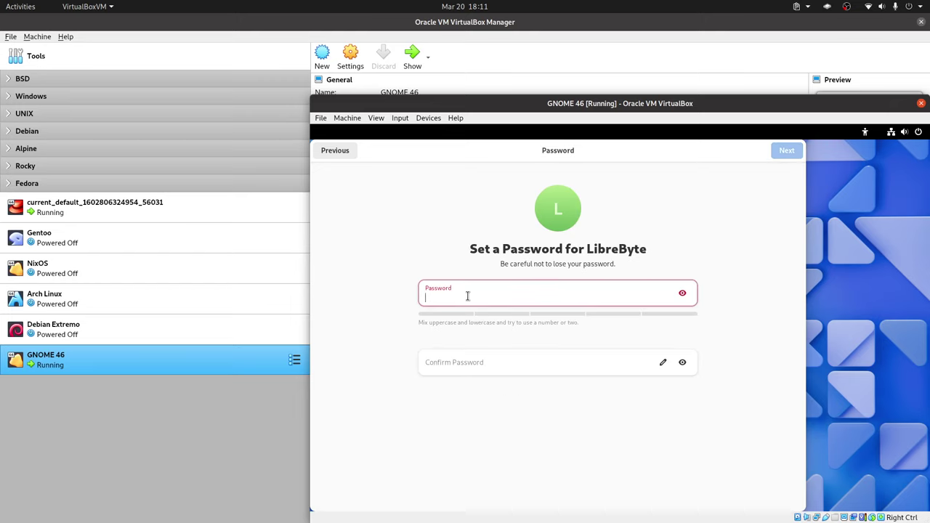
# - Set and confirm the account password to complete setup
pyautogui.write('•••')
pyautogui.click(460, 363)
pyautogui.write('•••')
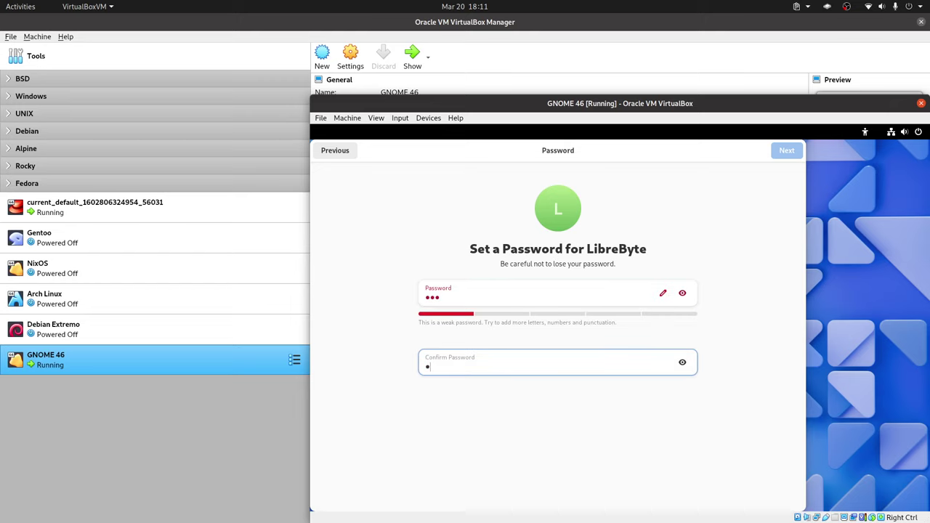
pyautogui.click(791, 156)
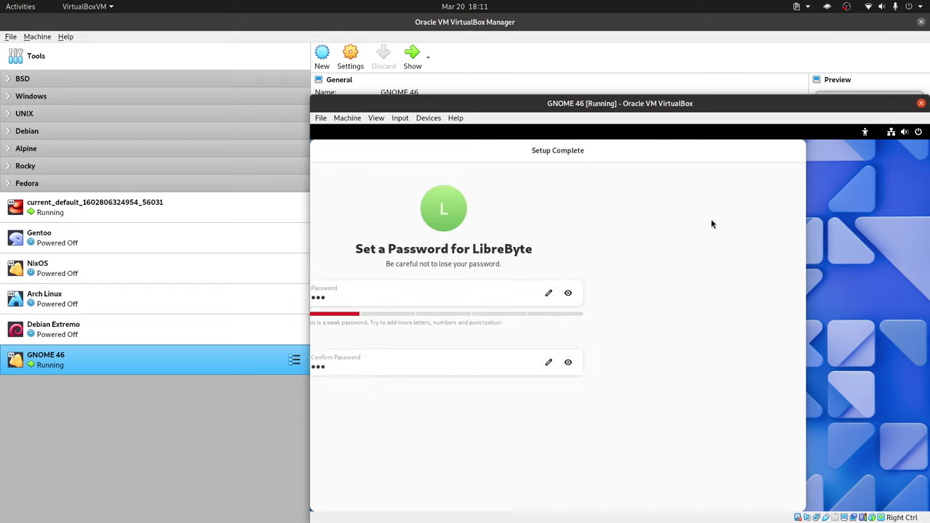
# - Start GNOME 46, page through the welcome tour to That's It!, and close it
pyautogui.click(584, 401)
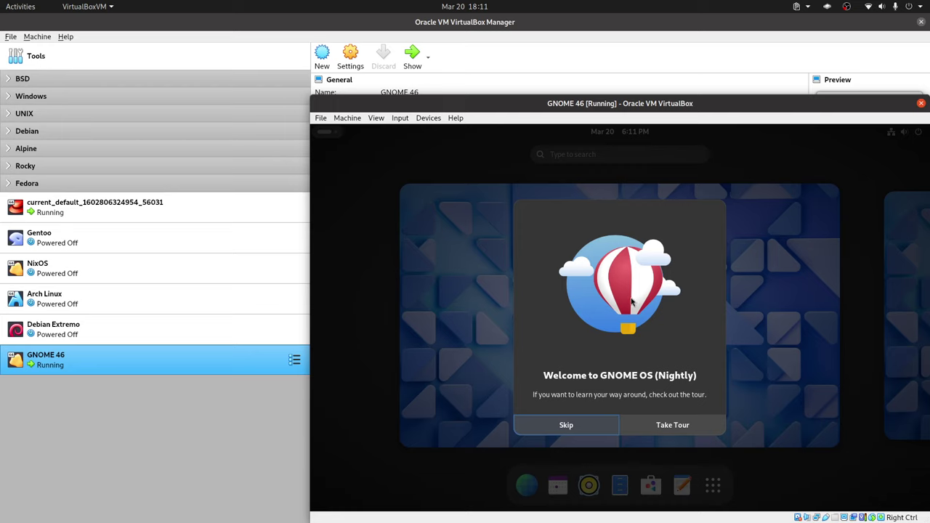
pyautogui.click(657, 424)
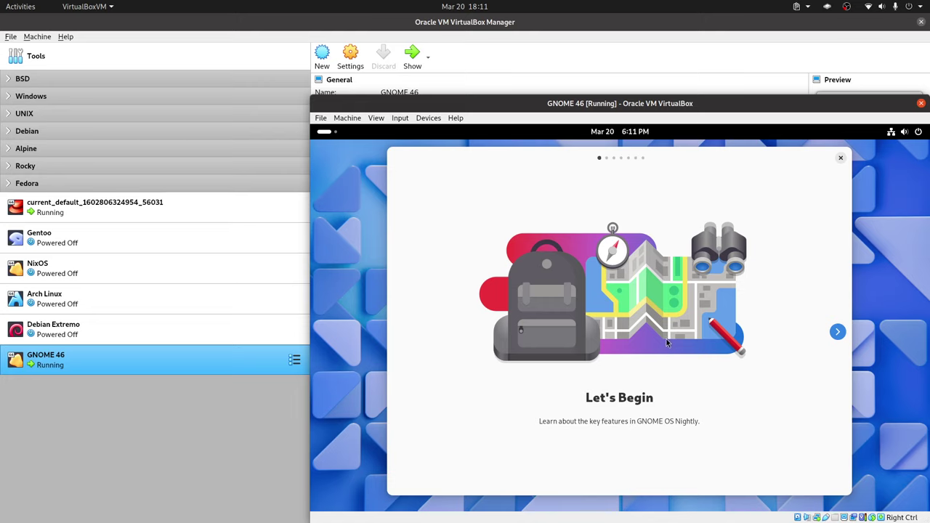
pyautogui.click(835, 333)
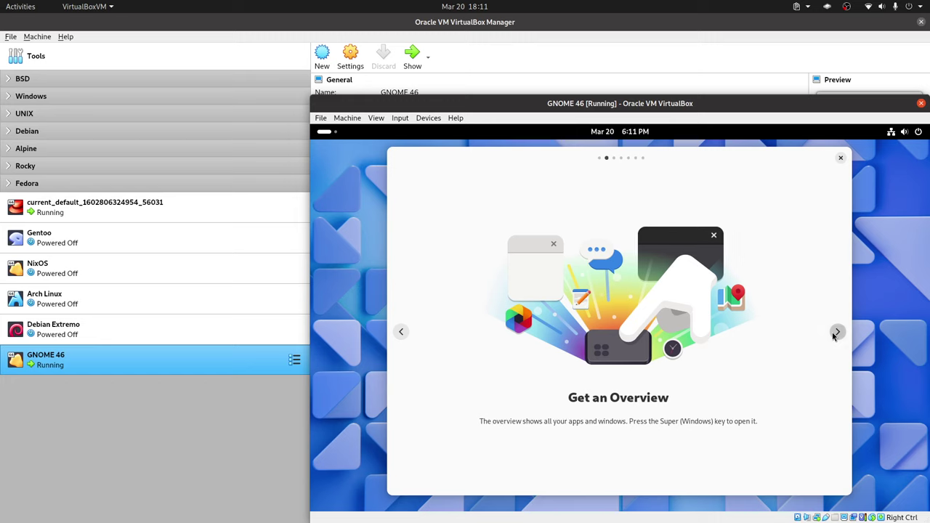
pyautogui.click(835, 334)
pyautogui.click(835, 334)
pyautogui.click(835, 333)
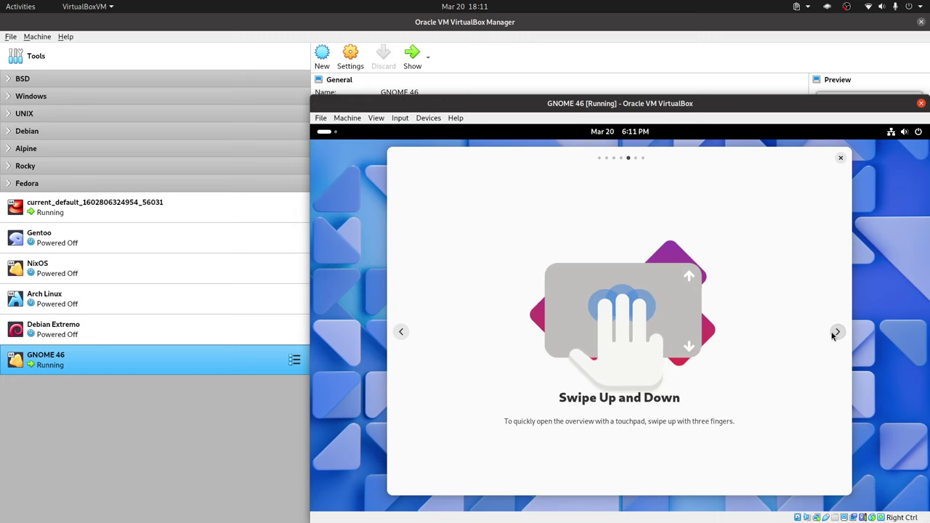
pyautogui.click(835, 334)
pyautogui.click(835, 334)
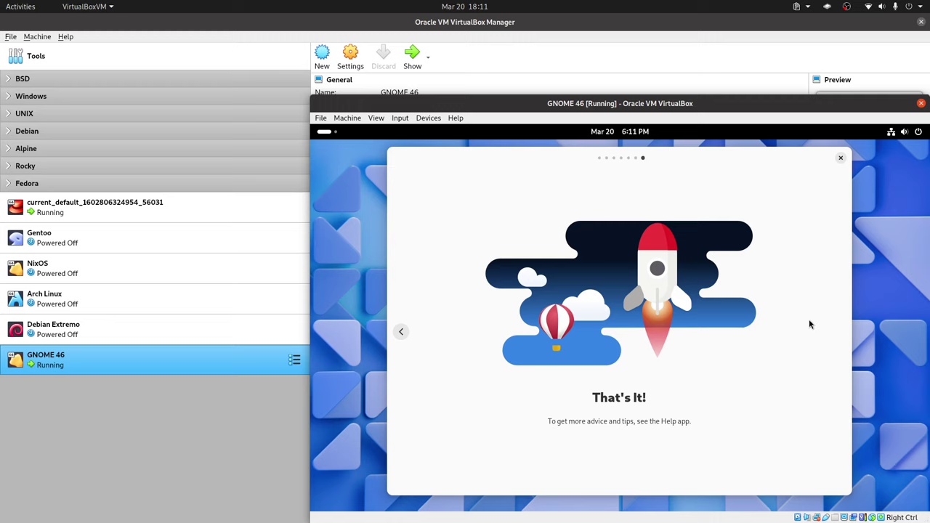
pyautogui.click(840, 158)
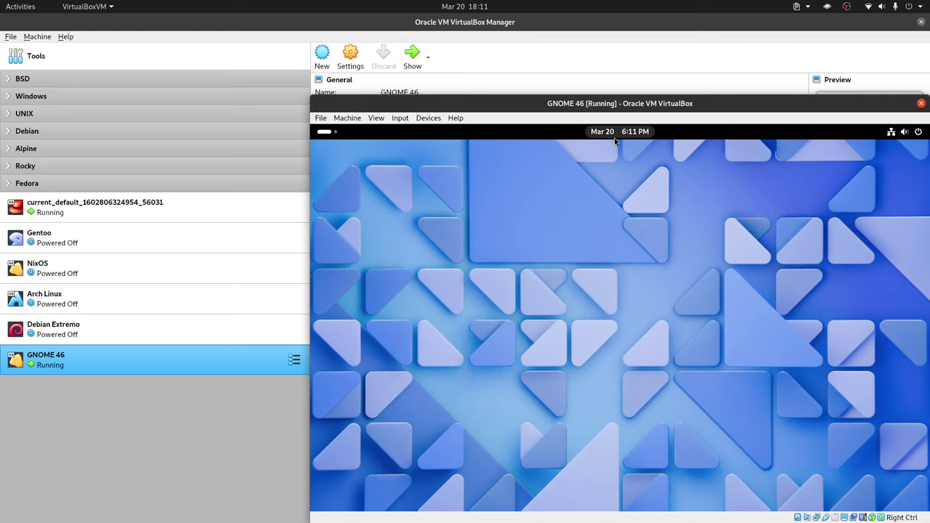
# - Search 'about' in Activities and open System Details in Settings
pyautogui.press('super')
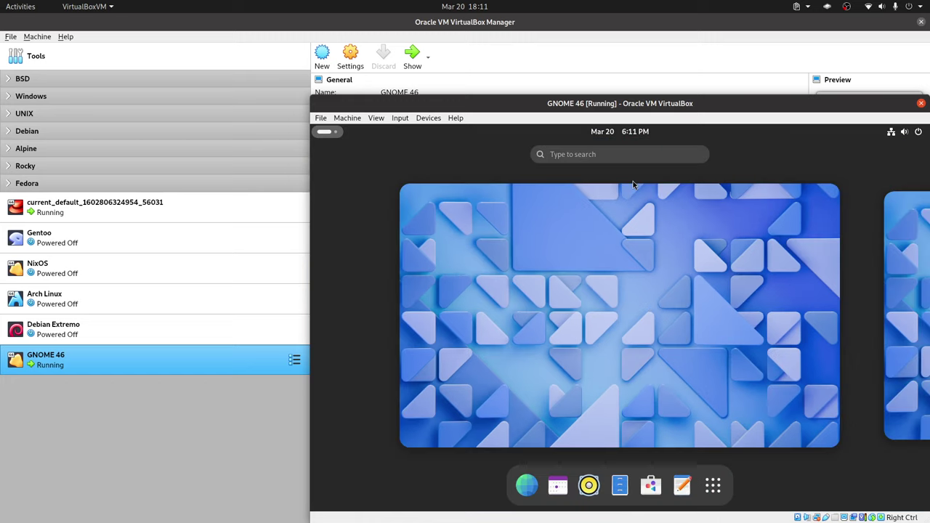
pyautogui.write('about')
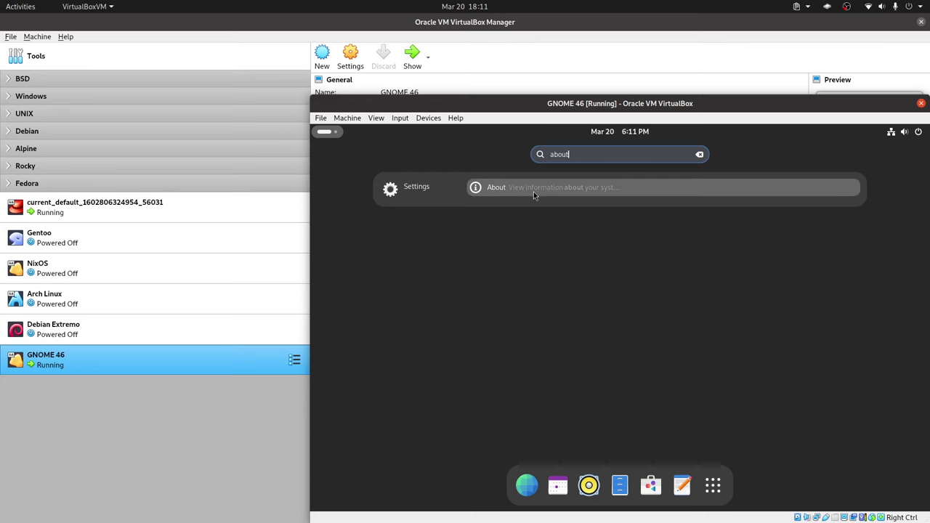
pyautogui.click(533, 191)
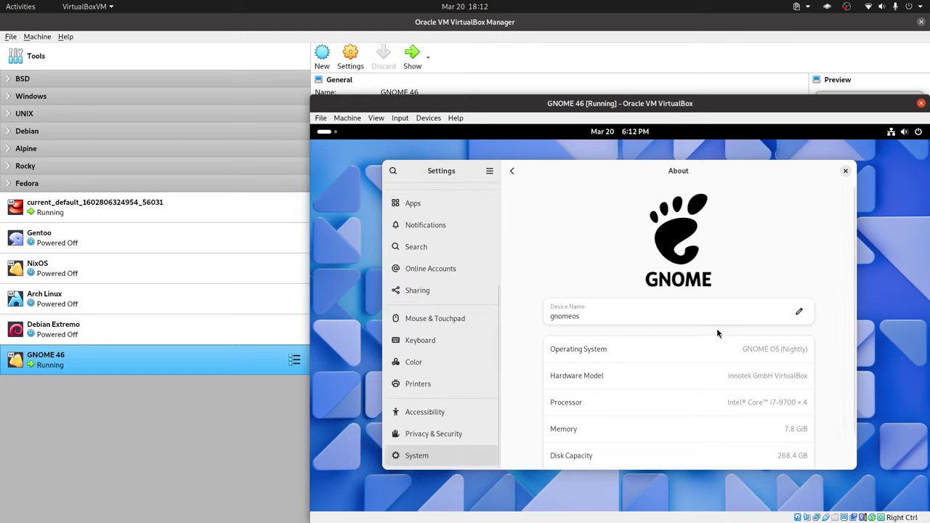
pyautogui.scroll(-1, 828, 372)
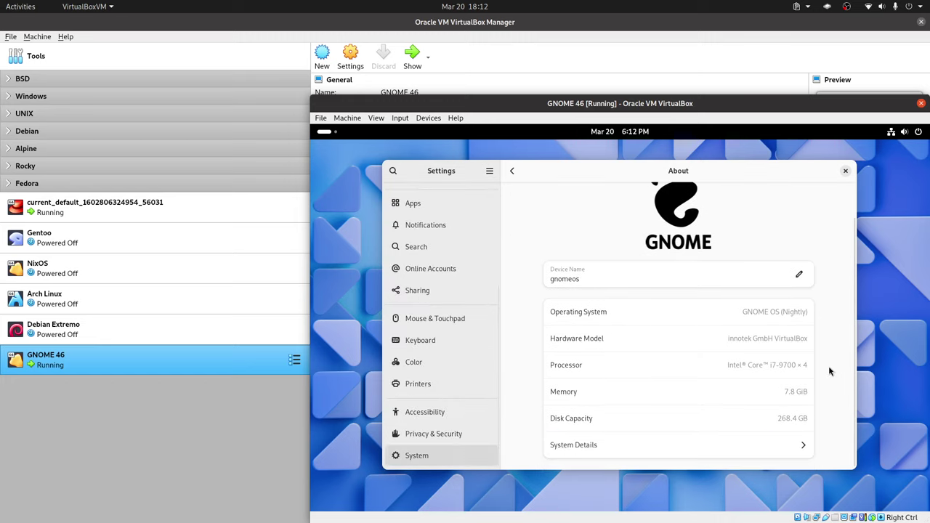
pyautogui.click(800, 448)
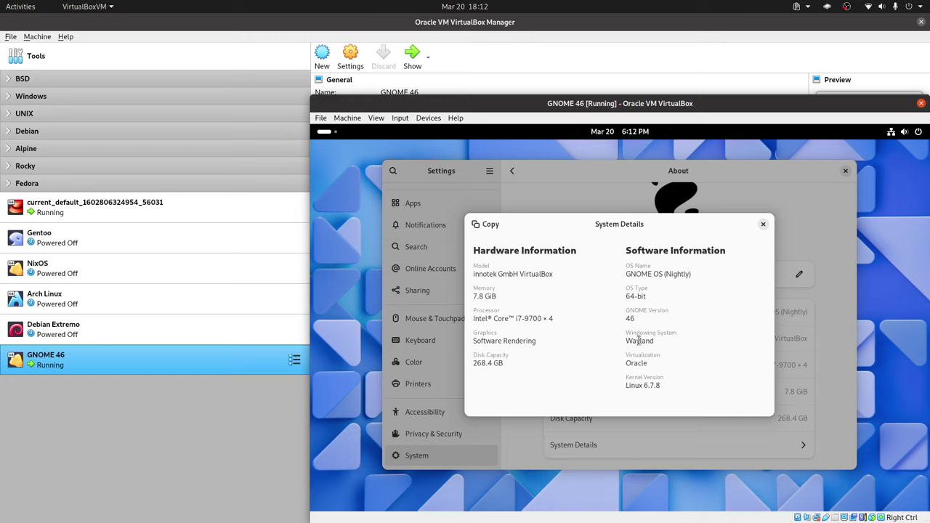
# - Close System Details and Settings, then return to the Activities overview
pyautogui.click(762, 225)
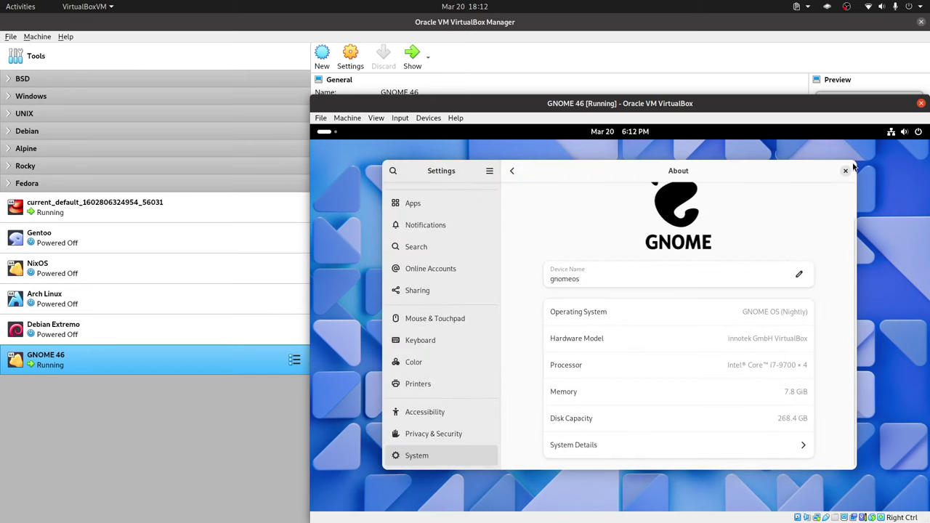
pyautogui.click(845, 170)
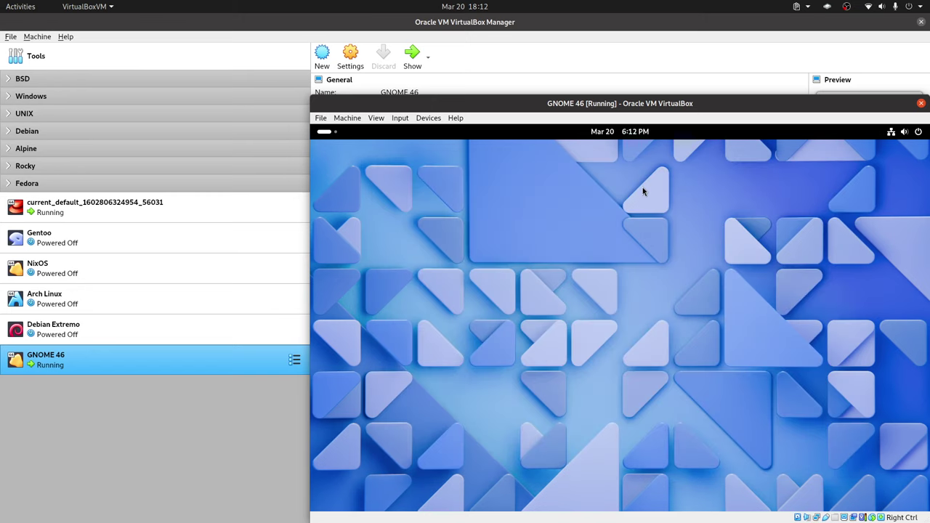
pyautogui.press('super')
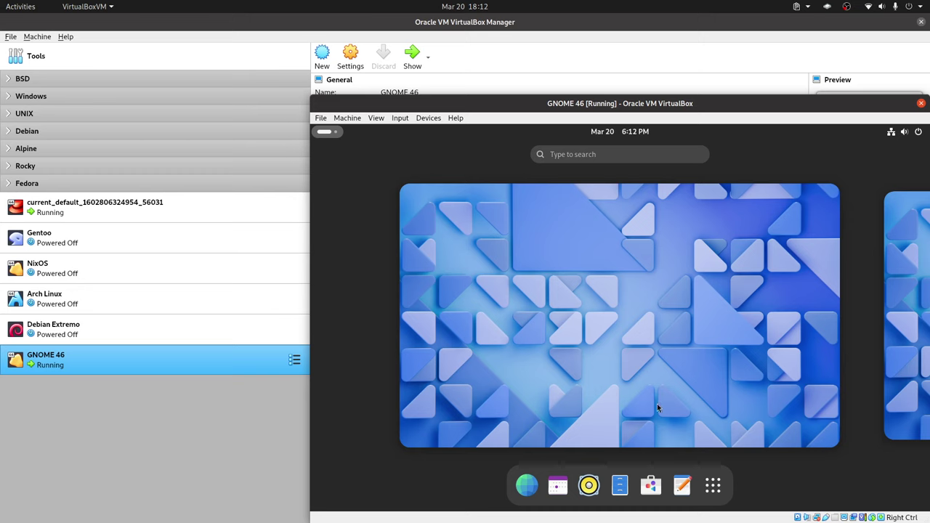
# - In Software's Updates, download the GNOME OS update and choose Restart & Update
pyautogui.click(650, 485)
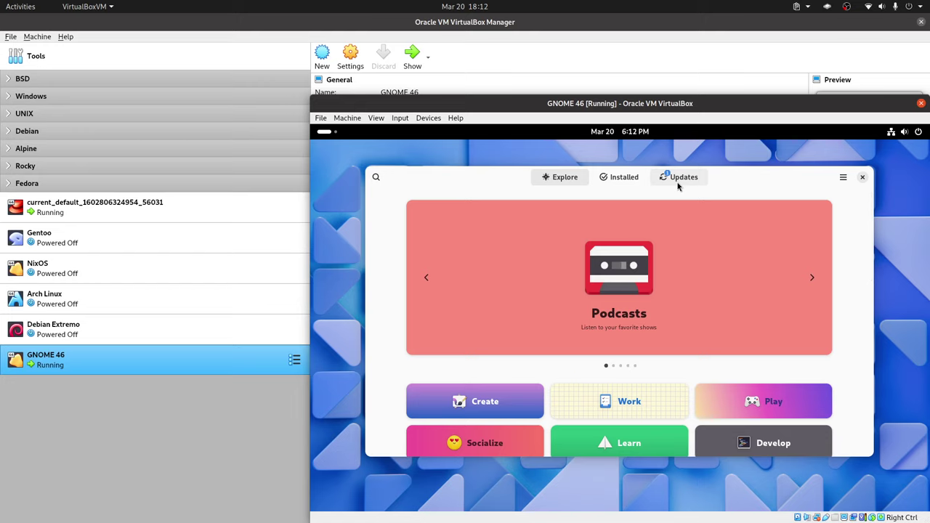
pyautogui.click(677, 181)
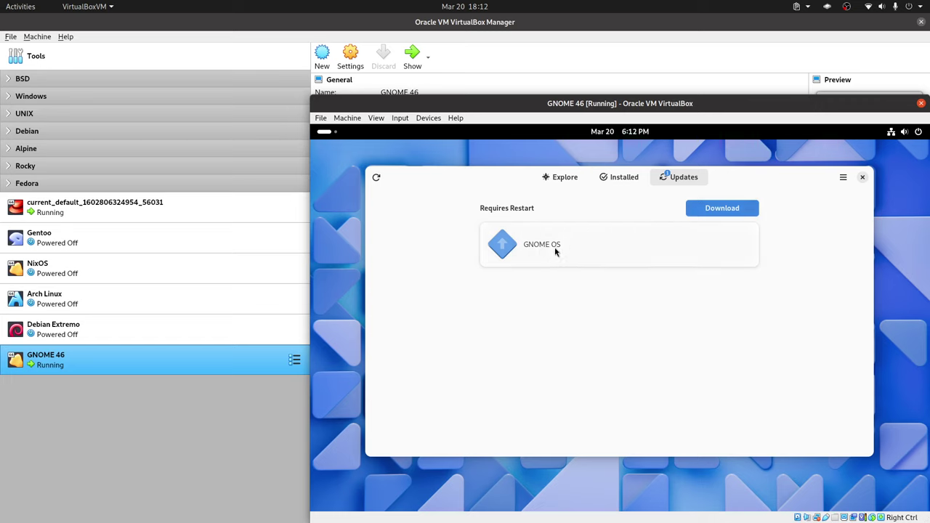
pyautogui.click(732, 212)
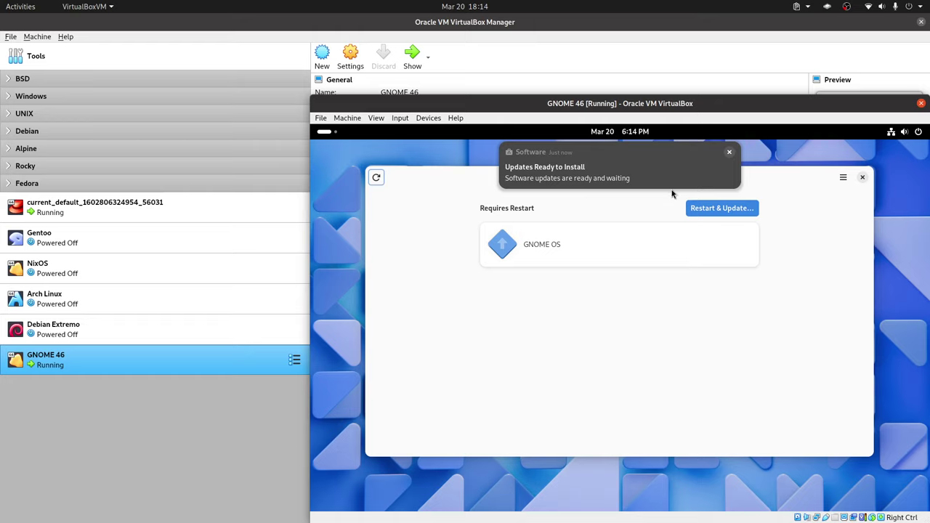
pyautogui.click(729, 152)
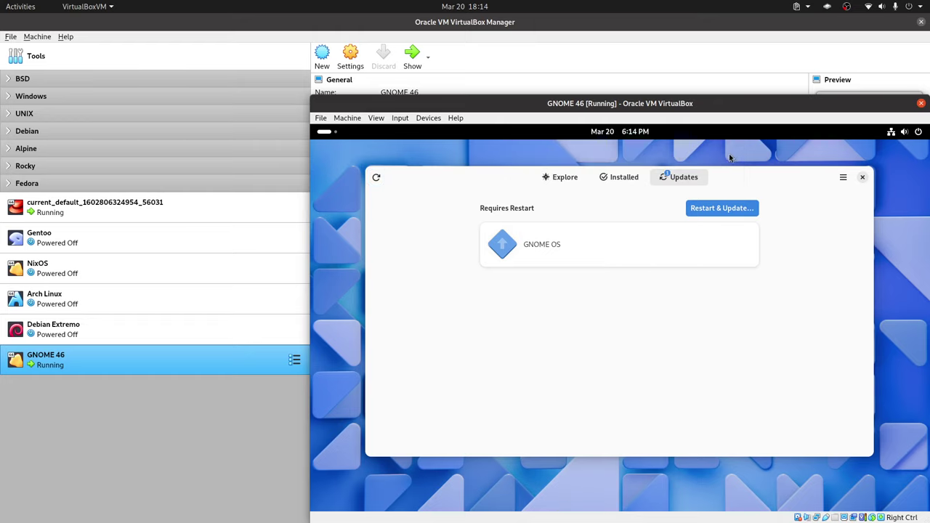
pyautogui.click(721, 211)
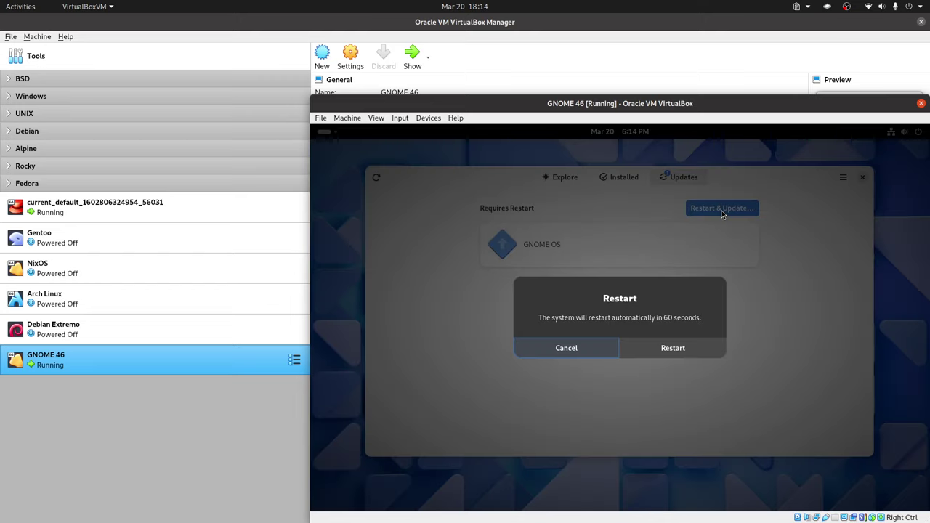
# - Confirm Restart to install the downloaded GNOME OS update
pyautogui.click(672, 349)
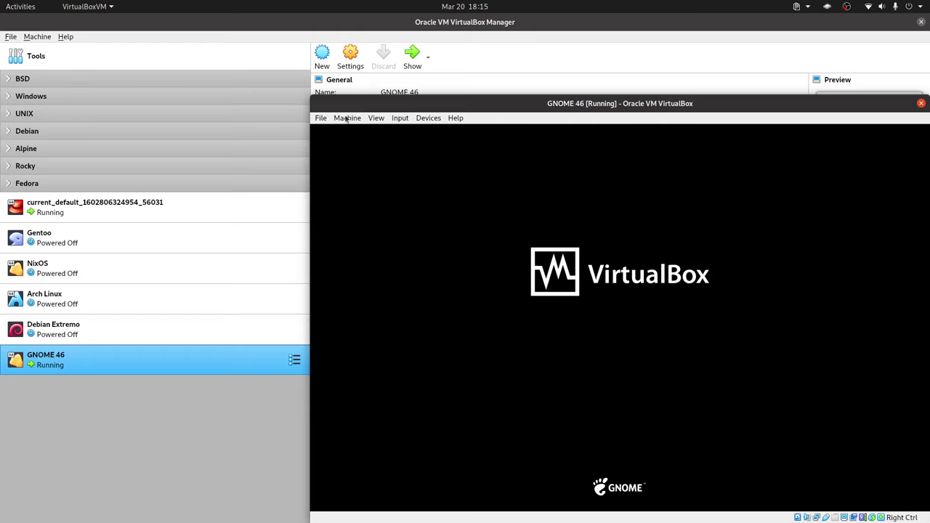
# - Power off the VM via File > Close, then start GNOME 46 again from the Manager
pyautogui.click(320, 117)
pyautogui.click(368, 172)
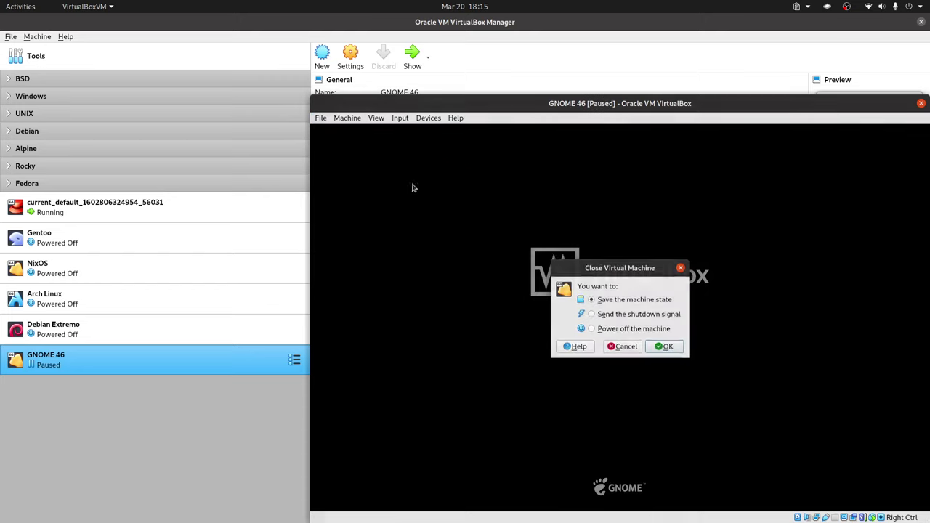
pyautogui.click(668, 347)
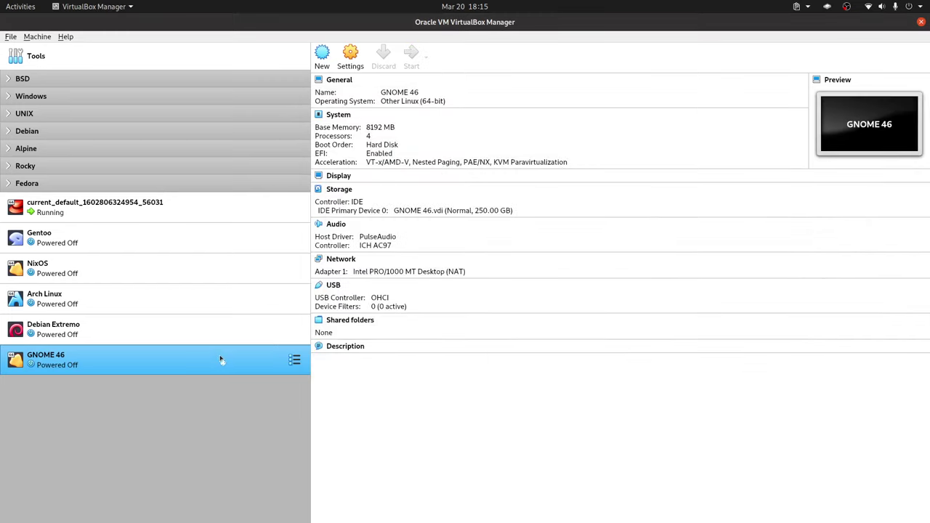
pyautogui.doubleClick(222, 359)
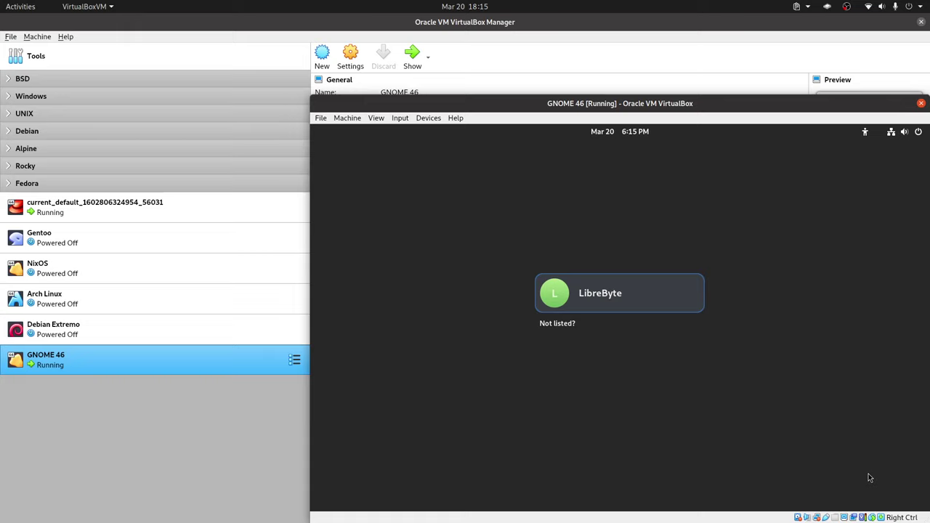
# - Sign in to the guest's user account with its password
pyautogui.click(603, 297)
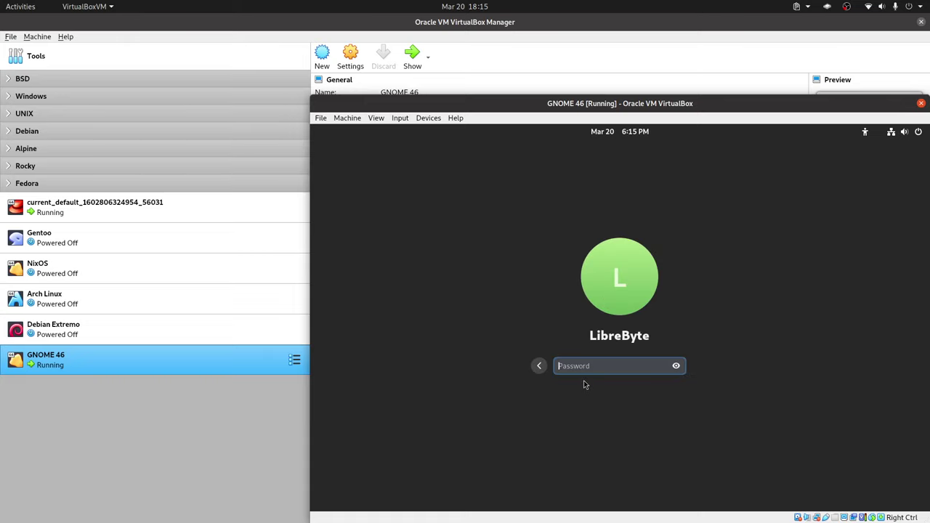
pyautogui.write('123')
pyautogui.press('Return')
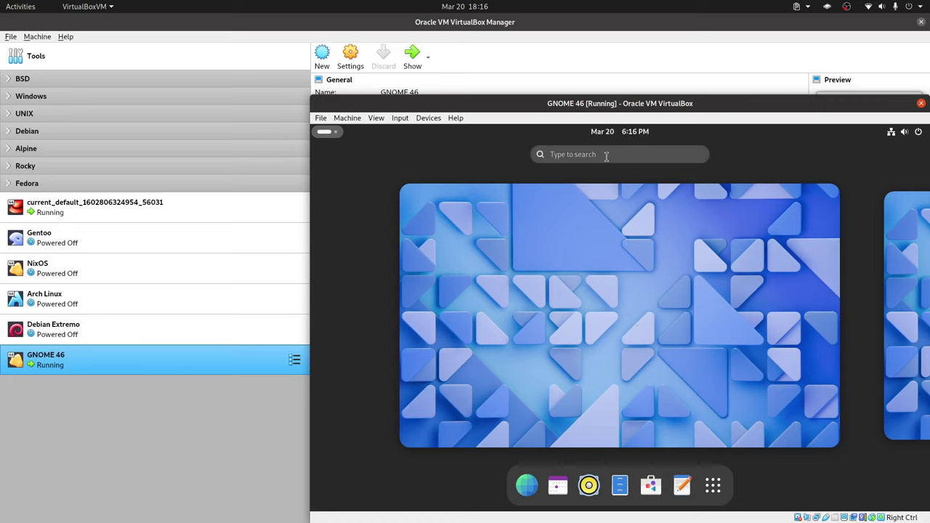
# - Search Activities for 'display' and open the Displays settings
pyautogui.click(585, 153)
pyautogui.write('display')
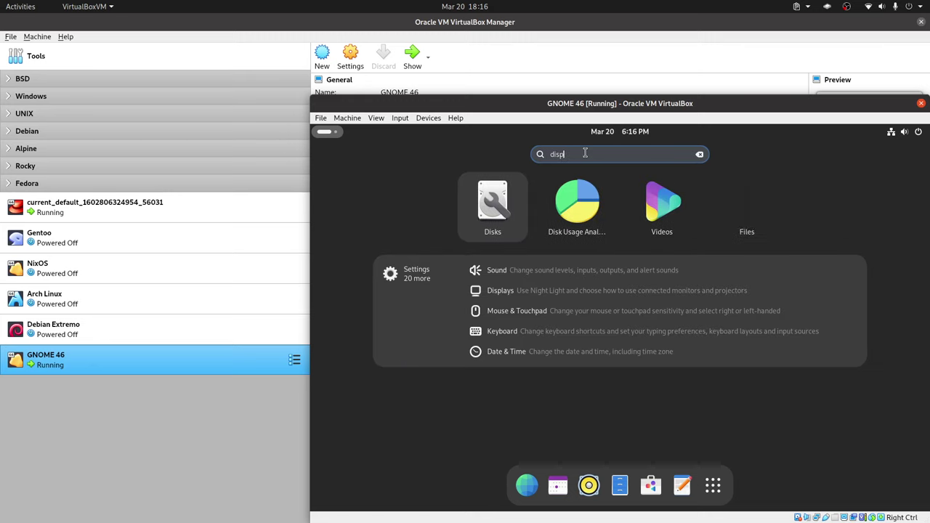
pyautogui.click(570, 190)
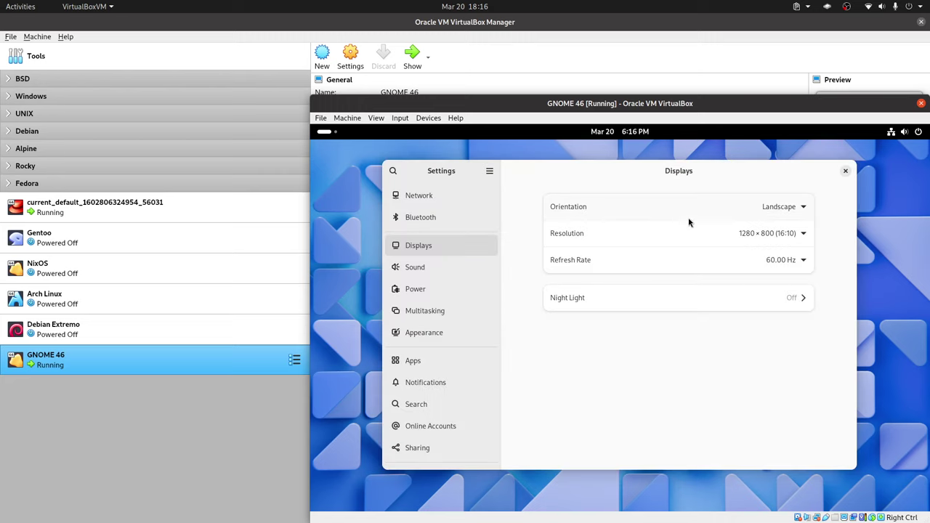
# - Apply and keep 1920 × 1080 (16:9) resolution, then close Settings
pyautogui.click(797, 233)
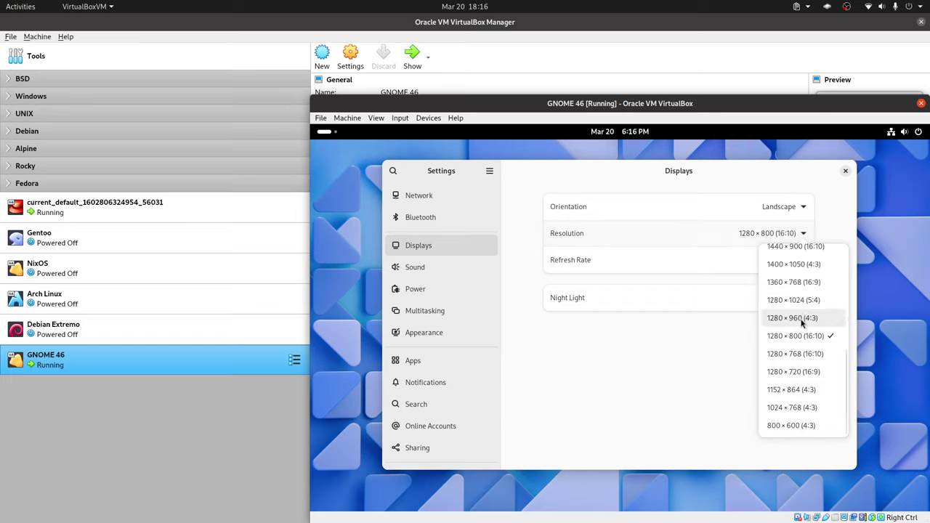
pyautogui.scroll(3, 821, 363)
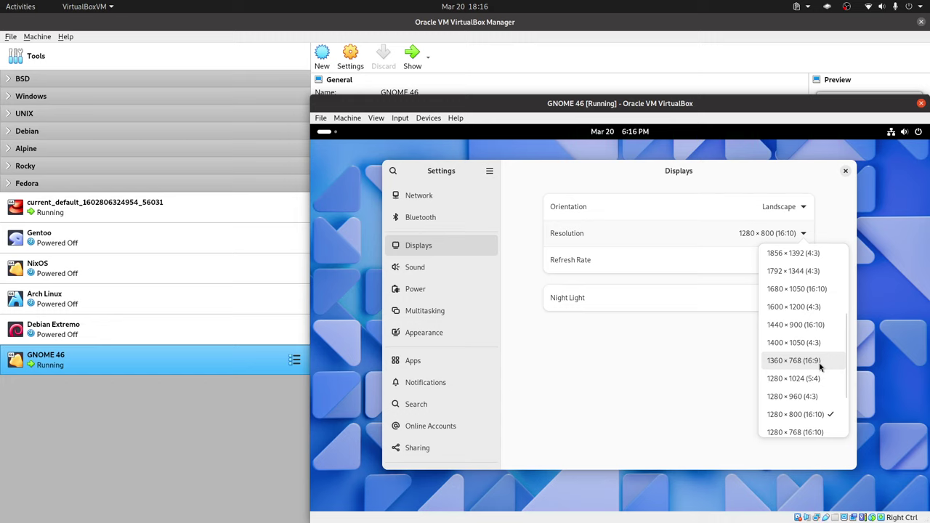
pyautogui.scroll(1, 819, 367)
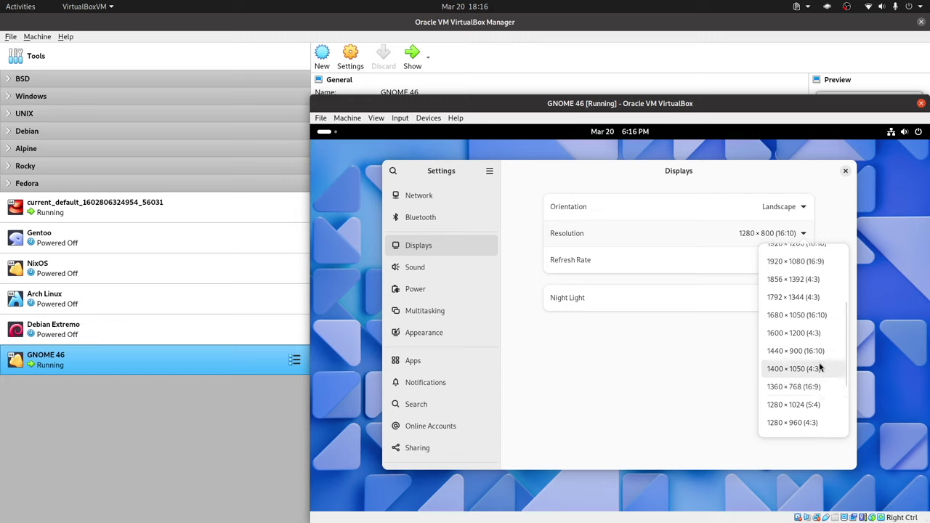
pyautogui.click(796, 261)
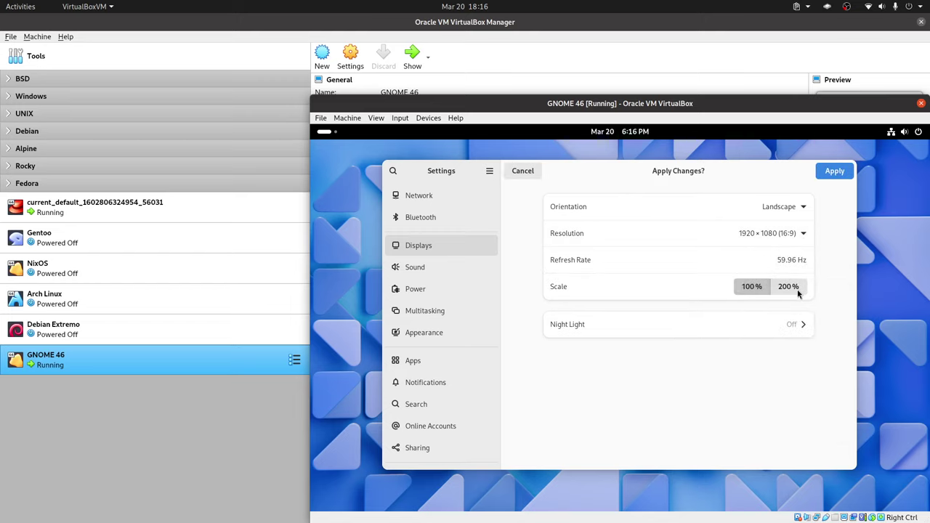
pyautogui.click(834, 171)
pyautogui.click(506, 336)
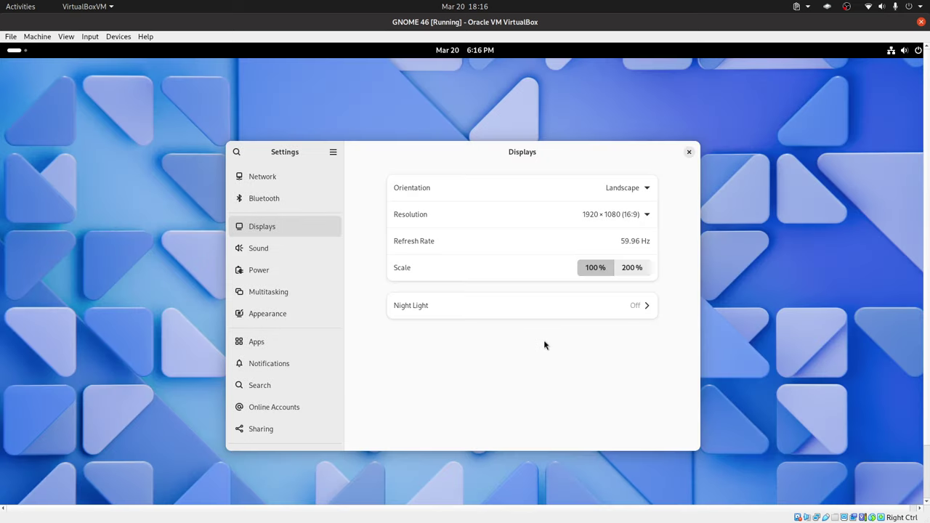
pyautogui.click(689, 152)
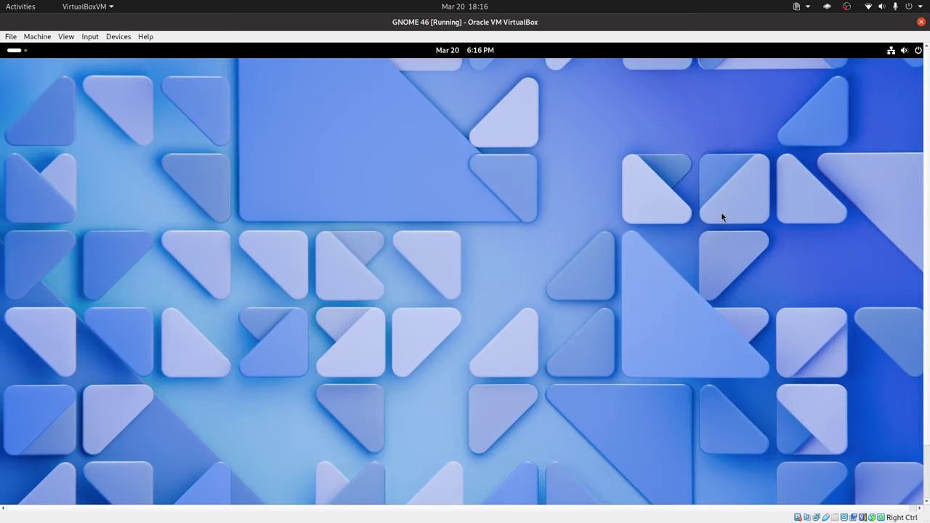
# - Make the VM window fullscreen and check the guest's calendar and quick settings panels
pyautogui.press('Control_R+f')
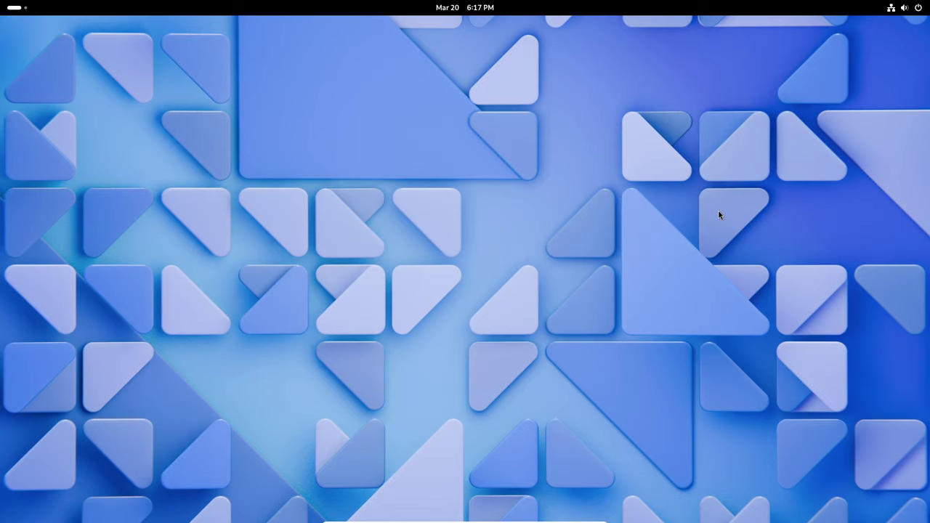
pyautogui.click(465, 8)
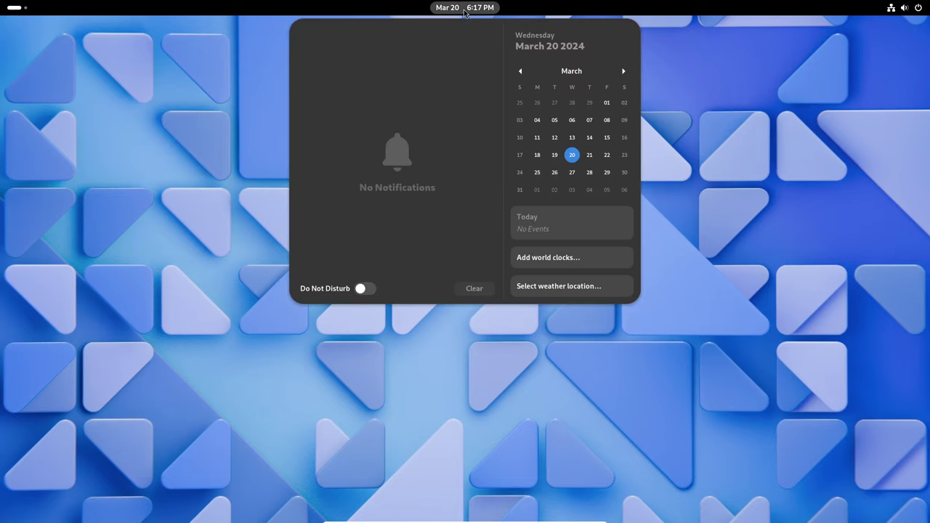
pyautogui.click(767, 196)
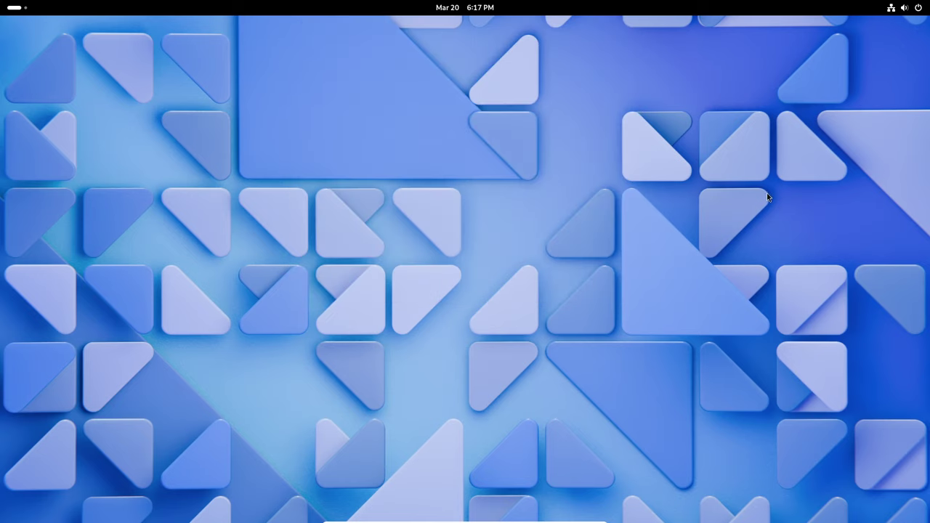
pyautogui.click(902, 8)
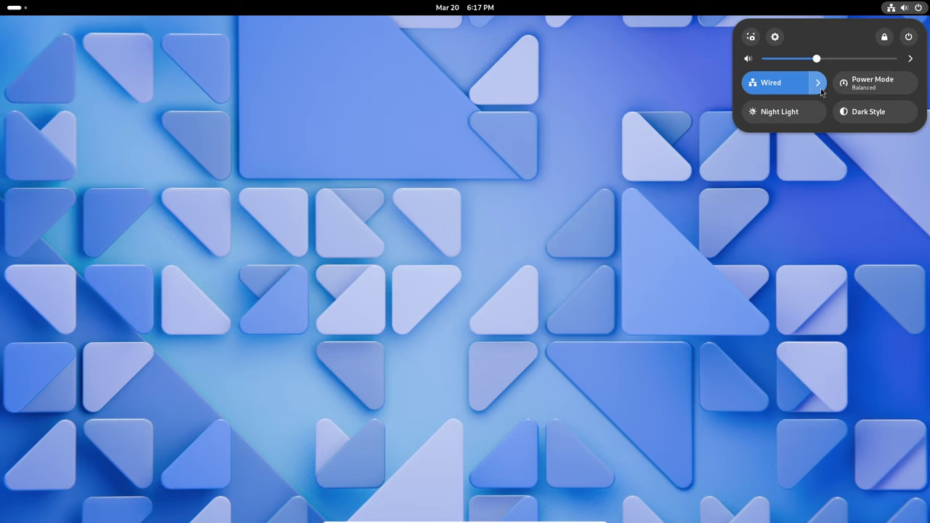
pyautogui.click(587, 92)
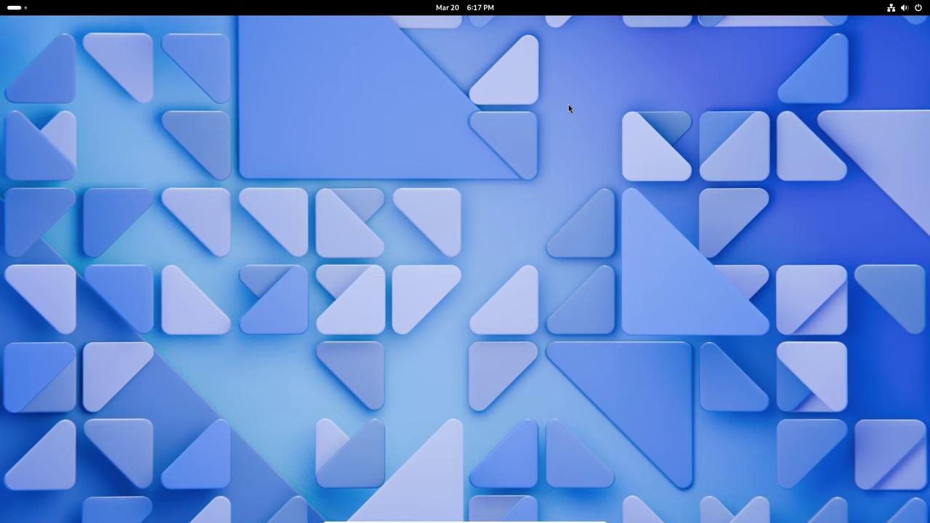
# - Return to the fullscreen GNOME OS guest and show its activities overview
pyautogui.press('super')
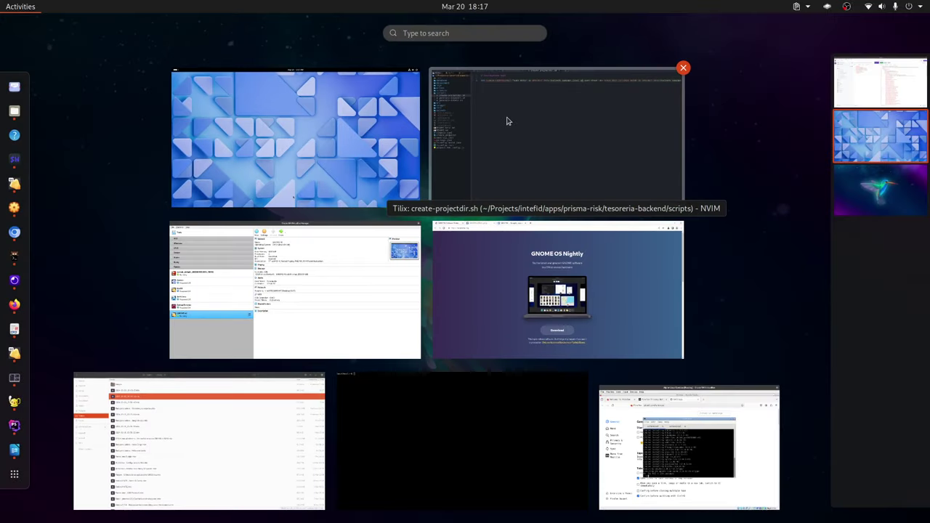
pyautogui.click(352, 117)
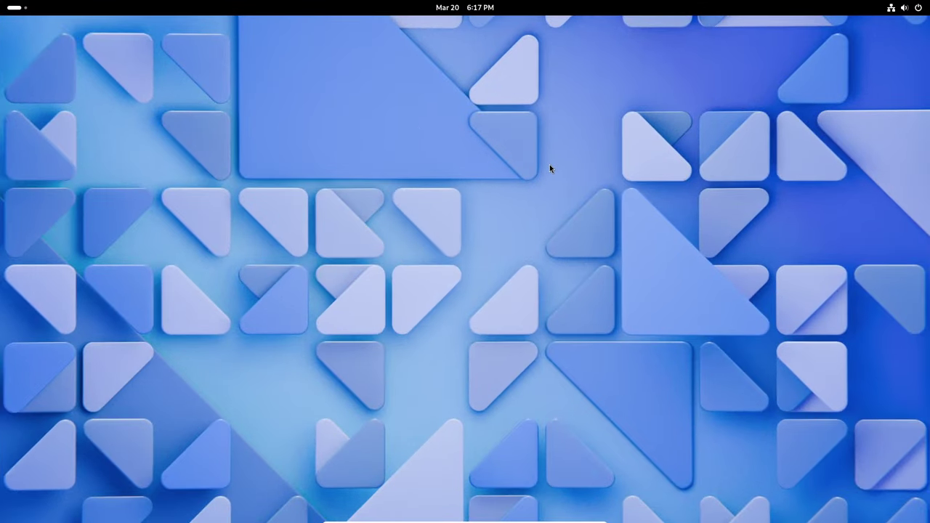
pyautogui.press('super')
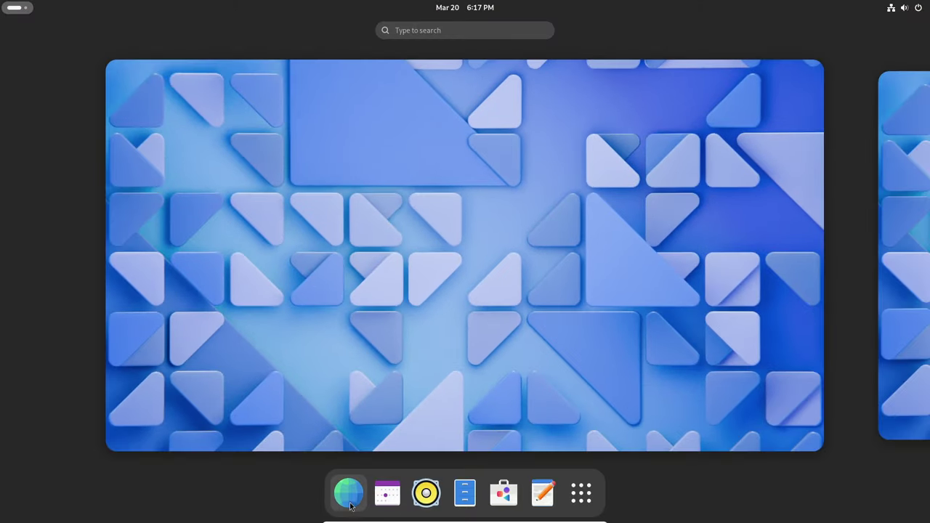
# - Launch GNOME Web from the dock and load gnome.org
pyautogui.click(349, 506)
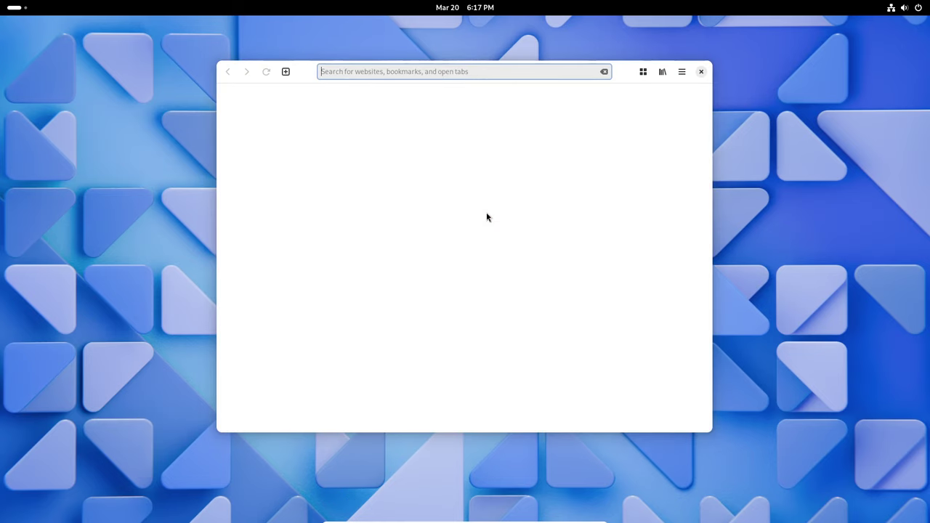
pyautogui.write('g')
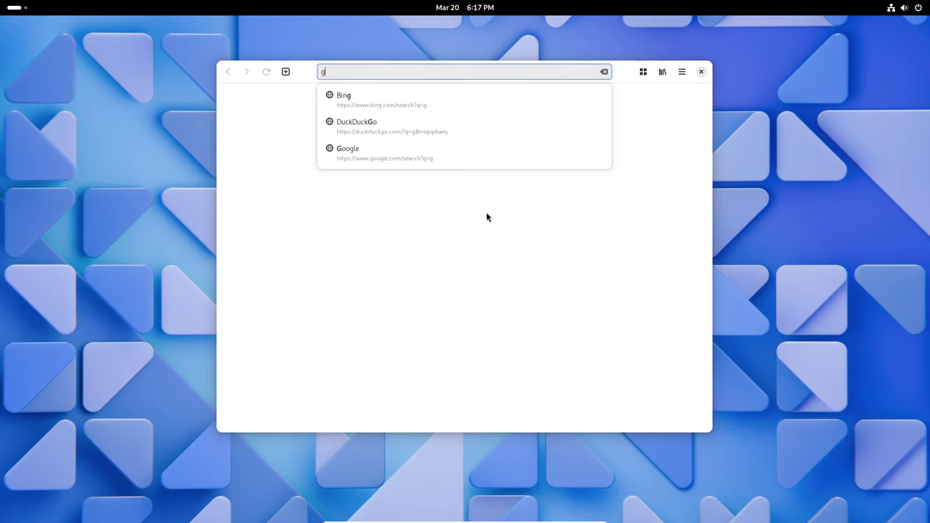
pyautogui.write('nome.')
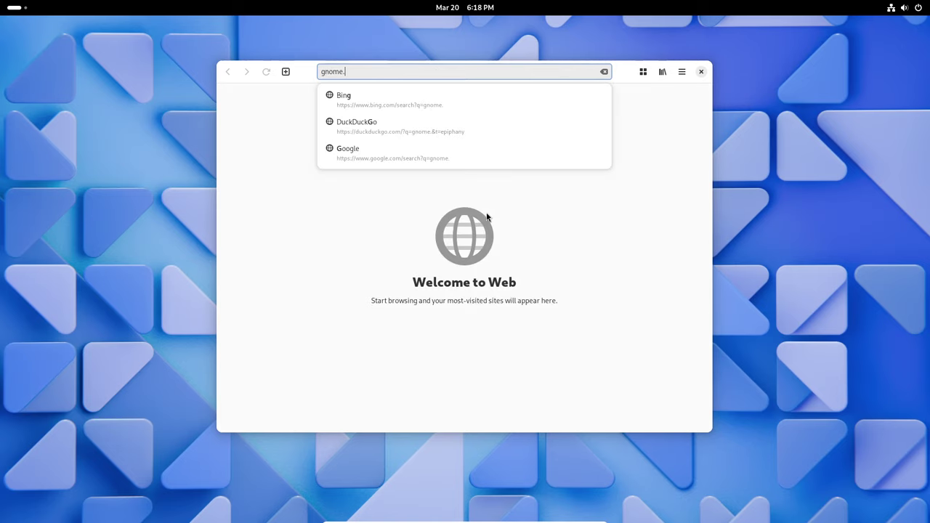
pyautogui.write('org')
pyautogui.press('Return')
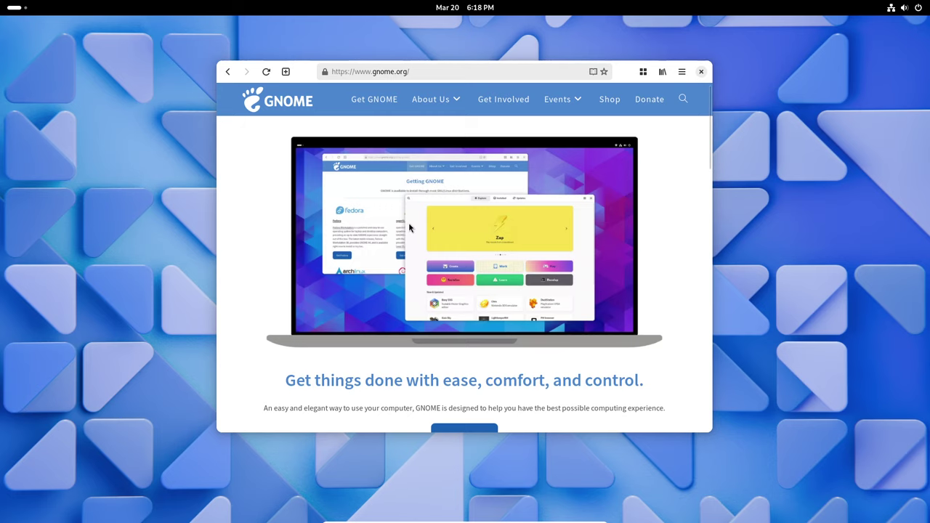
# - Maximize the browser and open the GNOME 46 release notes in a new tab
pyautogui.doubleClick(625, 70)
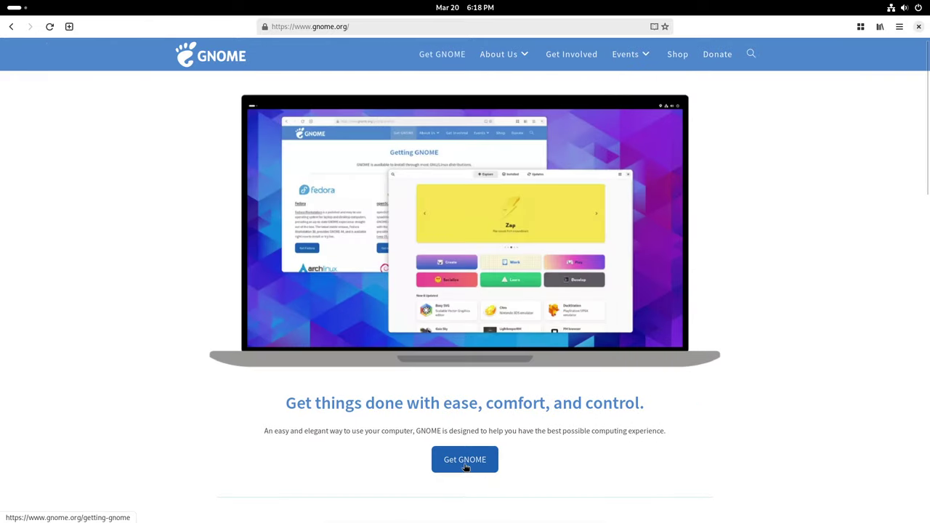
pyautogui.scroll(-4, 497, 425)
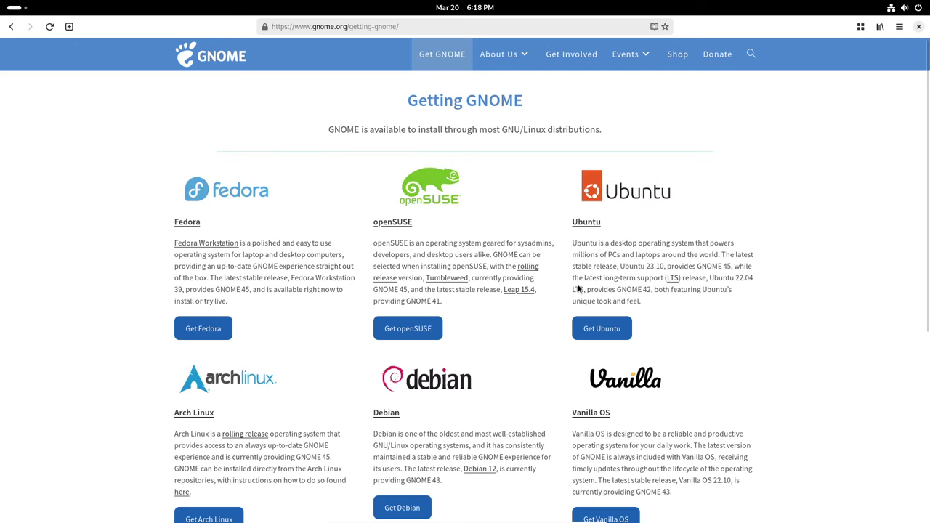
pyautogui.hotkey('alt', 'Left')
pyautogui.scroll(-9, 571, 294)
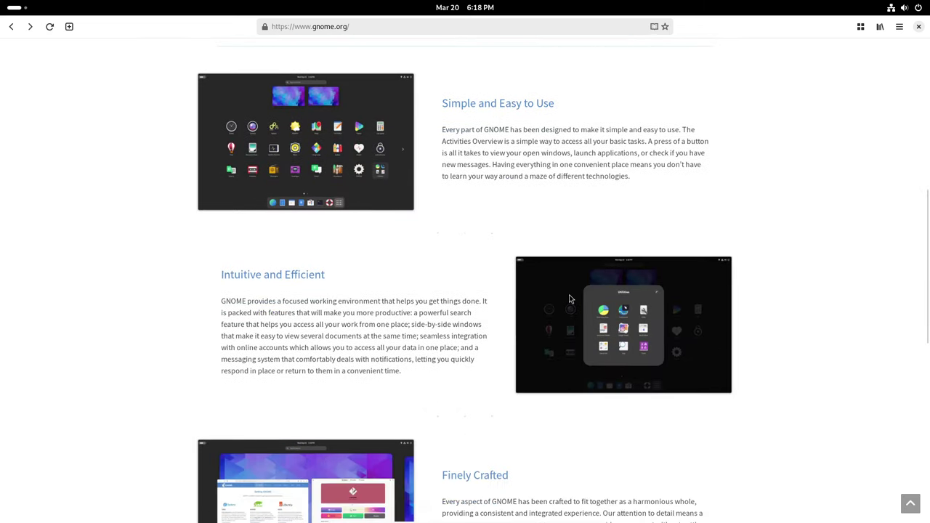
pyautogui.scroll(-1, 568, 298)
pyautogui.click(461, 326)
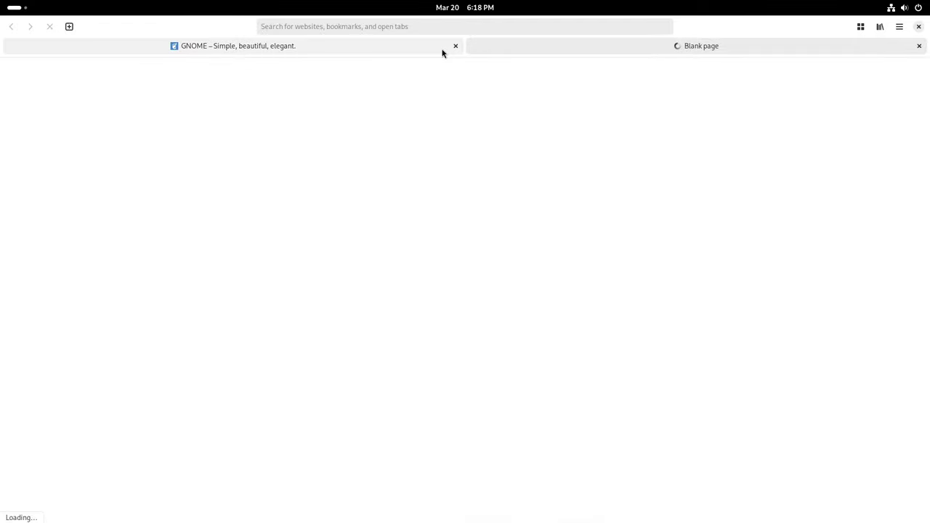
# - Switch between the gnome.org and release notes tabs, then scroll to Search Everywhere
pyautogui.click(391, 54)
pyautogui.click(621, 49)
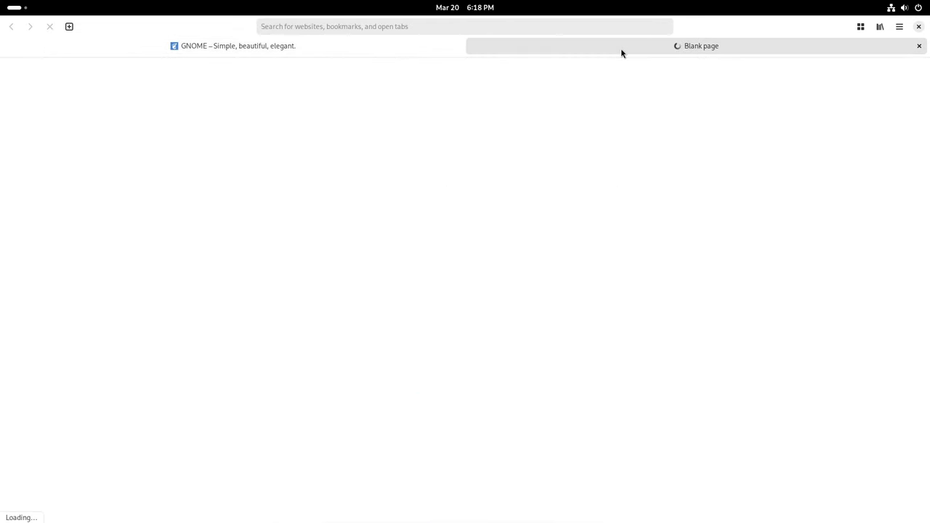
pyautogui.click(415, 51)
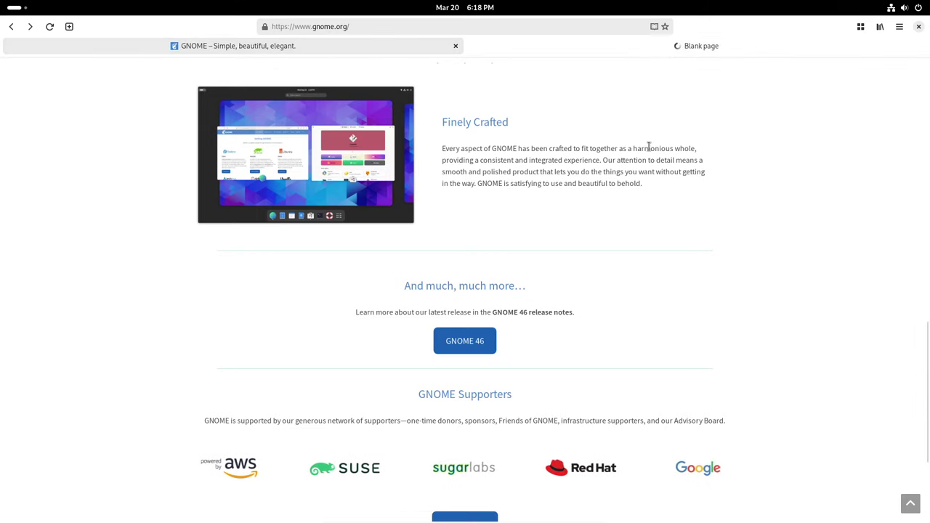
pyautogui.click(656, 49)
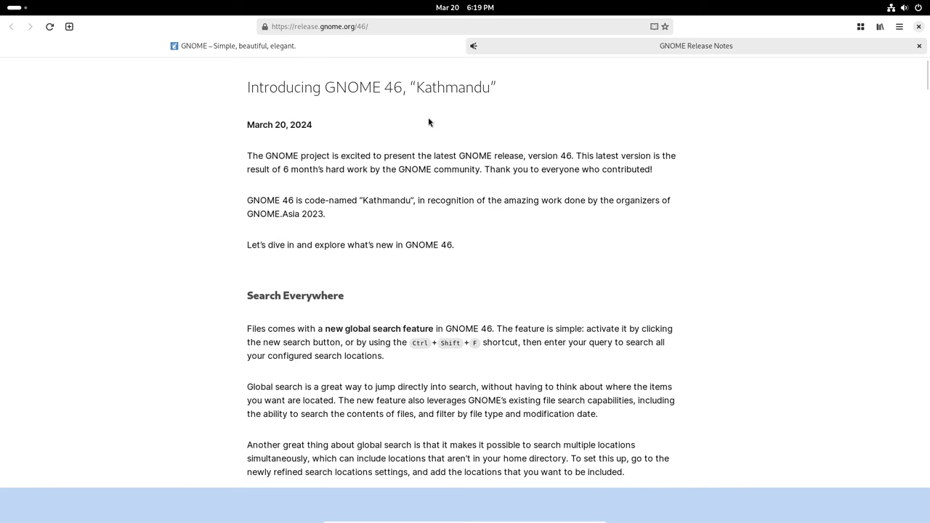
pyautogui.scroll(-3, 436, 225)
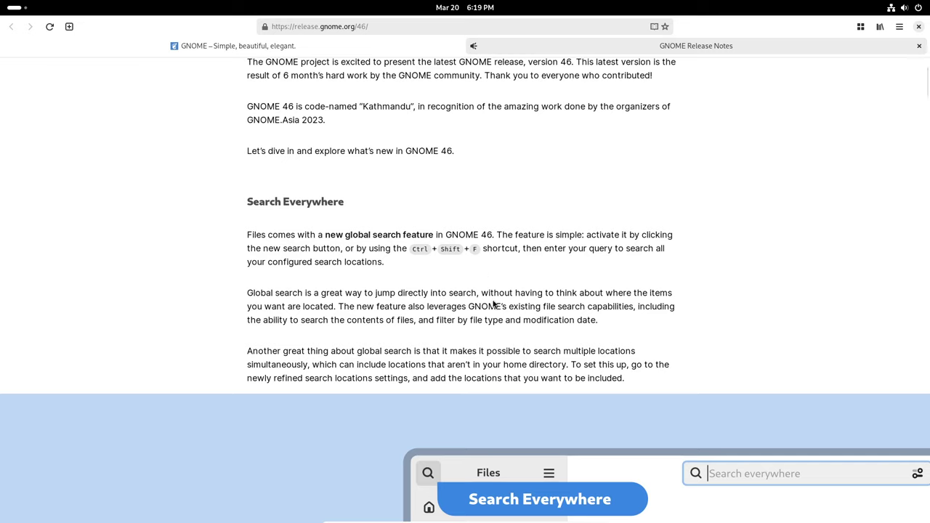
# - Launch the Files app by searching 'fi' in the overview
pyautogui.press('super')
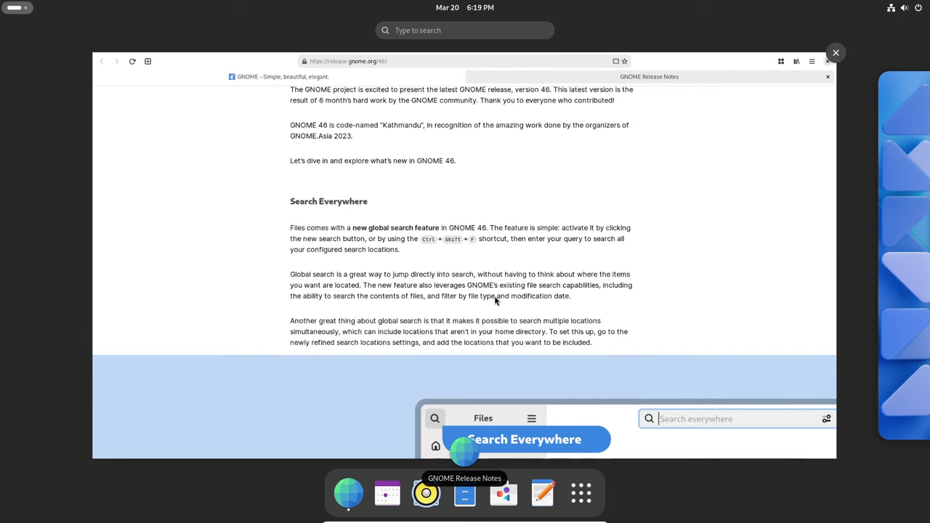
pyautogui.write('fi')
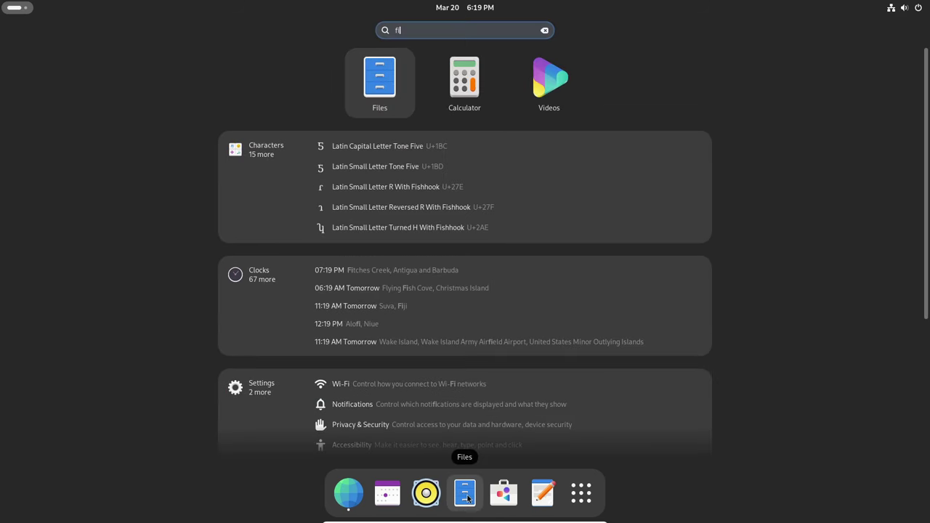
pyautogui.click(385, 104)
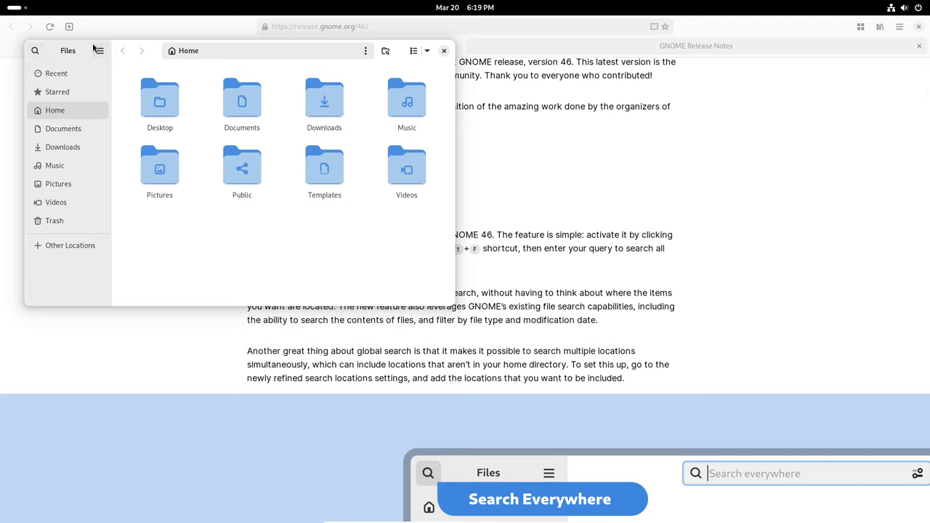
# - Move the Files window up to the right and start a Ctrl+Shift+F global search
pyautogui.moveTo(390, 48); pyautogui.dragTo(639, 241)
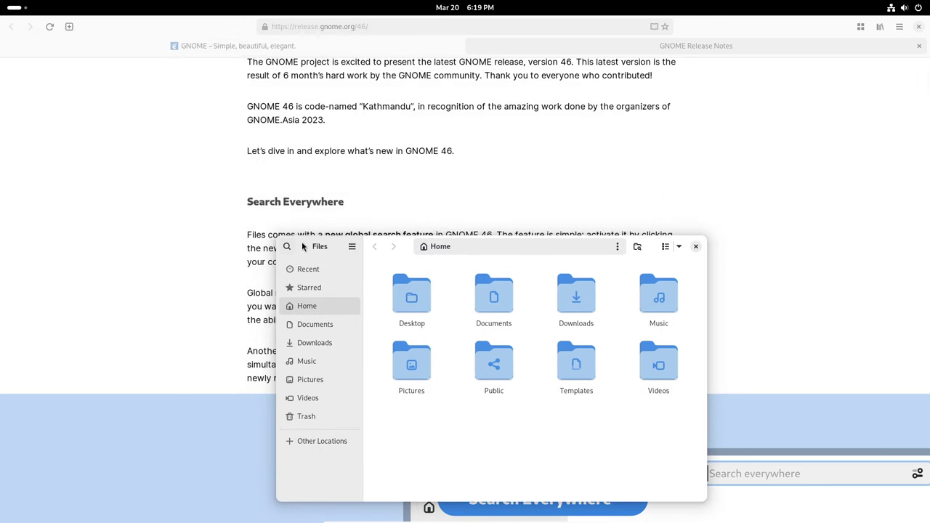
pyautogui.moveTo(303, 245); pyautogui.dragTo(341, 91)
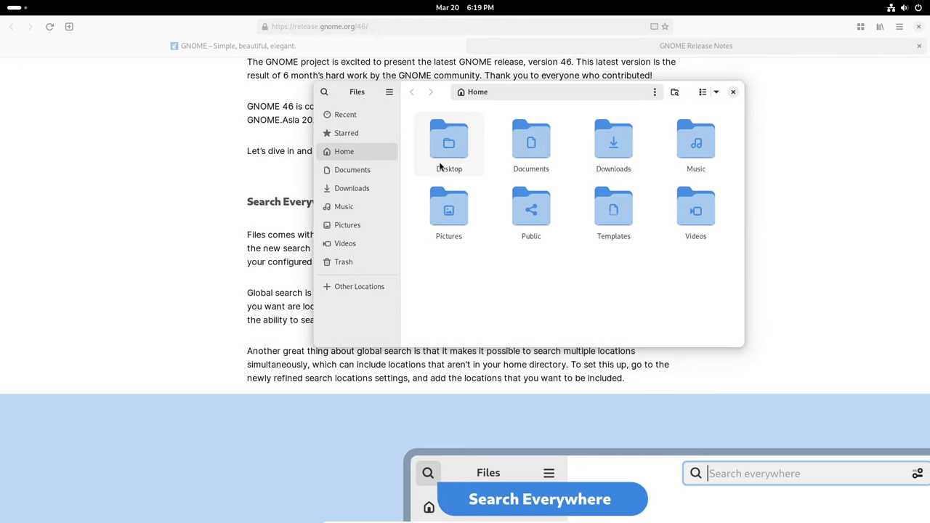
pyautogui.hotkey('ctrl', 'shift', 'f')
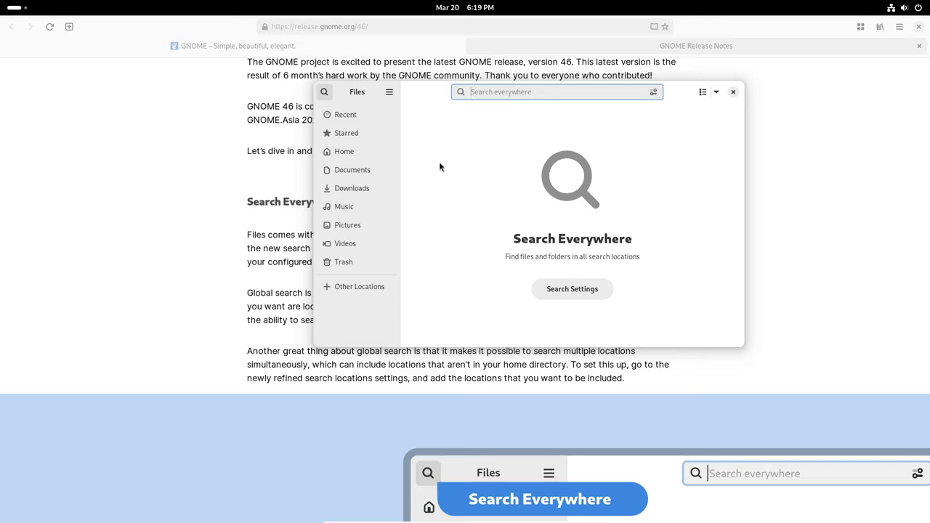
# - Maximize Files, open the search filters and browse the Select Dates range list
pyautogui.doubleClick(430, 88)
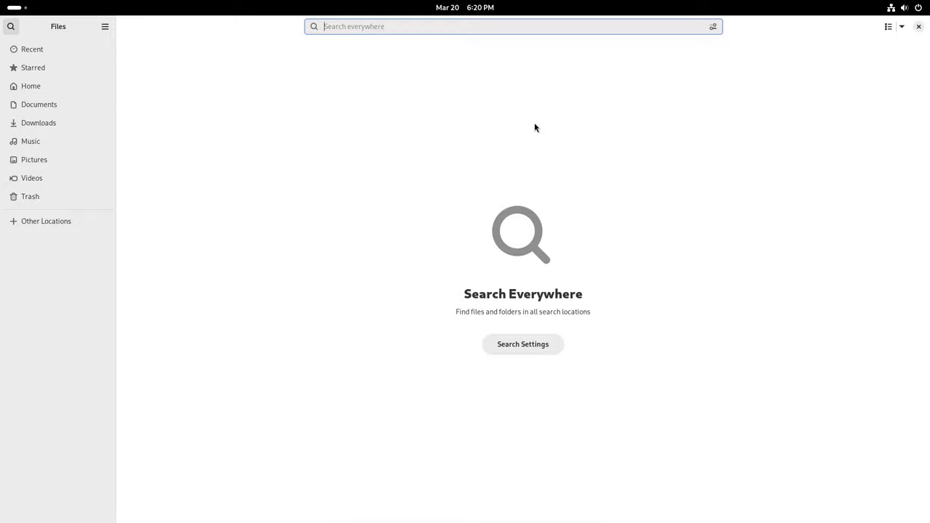
pyautogui.click(713, 27)
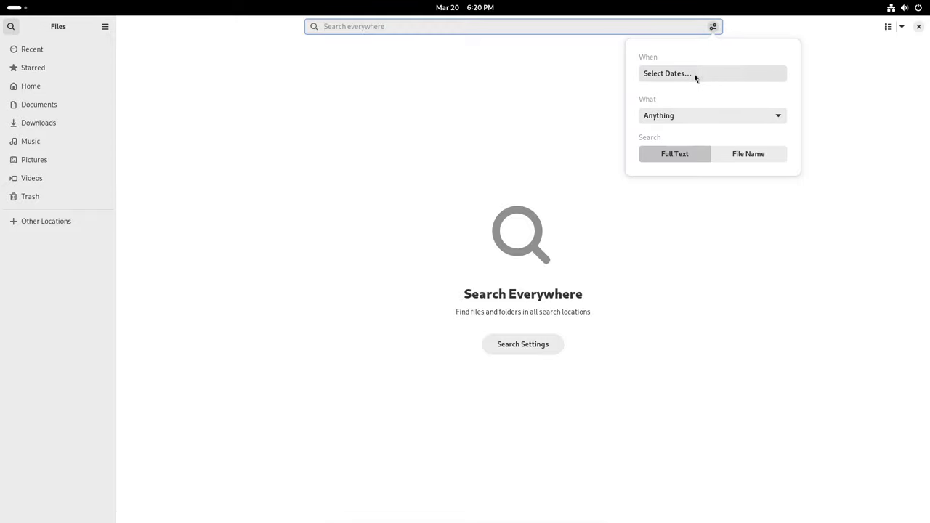
pyautogui.click(693, 75)
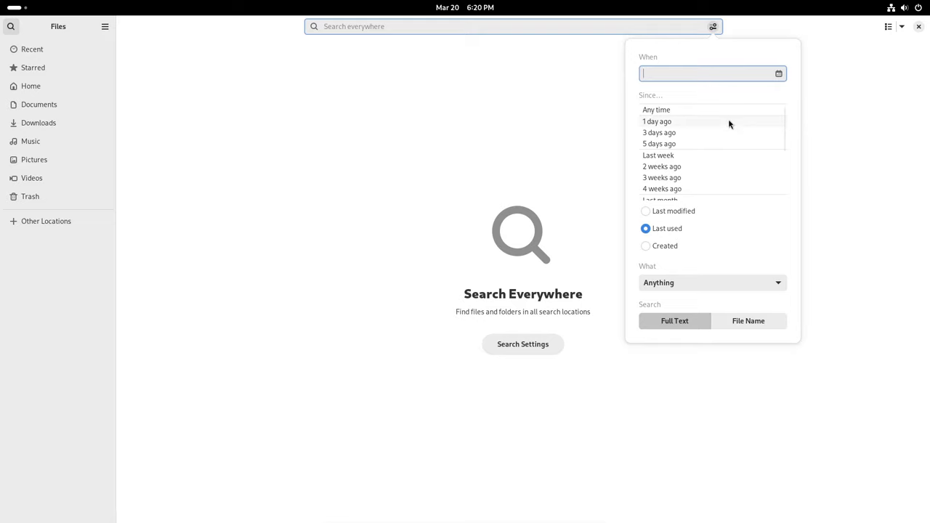
pyautogui.scroll(-3, 729, 125)
pyautogui.scroll(3, 729, 126)
pyautogui.scroll(-3, 714, 139)
pyautogui.scroll(3, 714, 140)
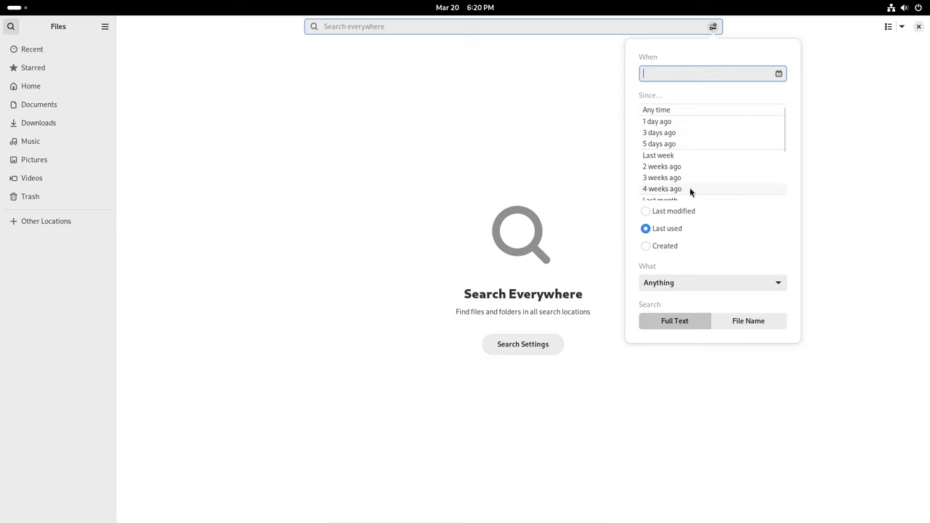
pyautogui.scroll(-1, 690, 191)
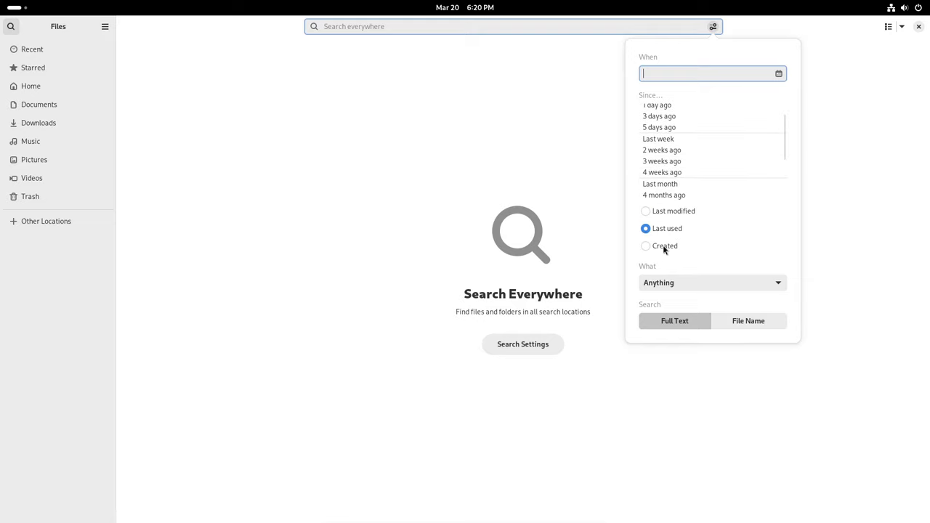